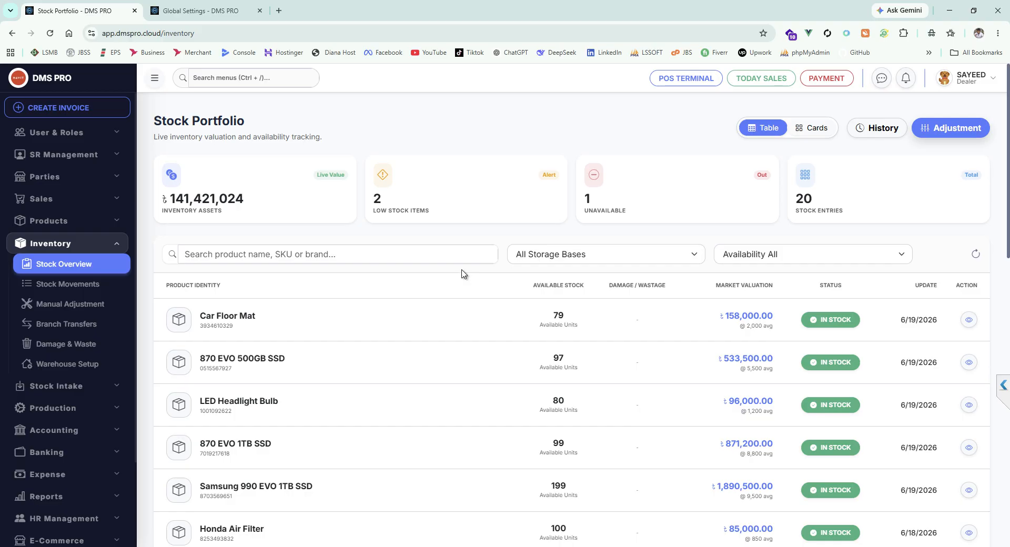
Step: Review the Stock Portfolio summary cards and the product stock list down to its last entries
left_click_drag(246, 211, 377, 133)
left_click(383, 124)
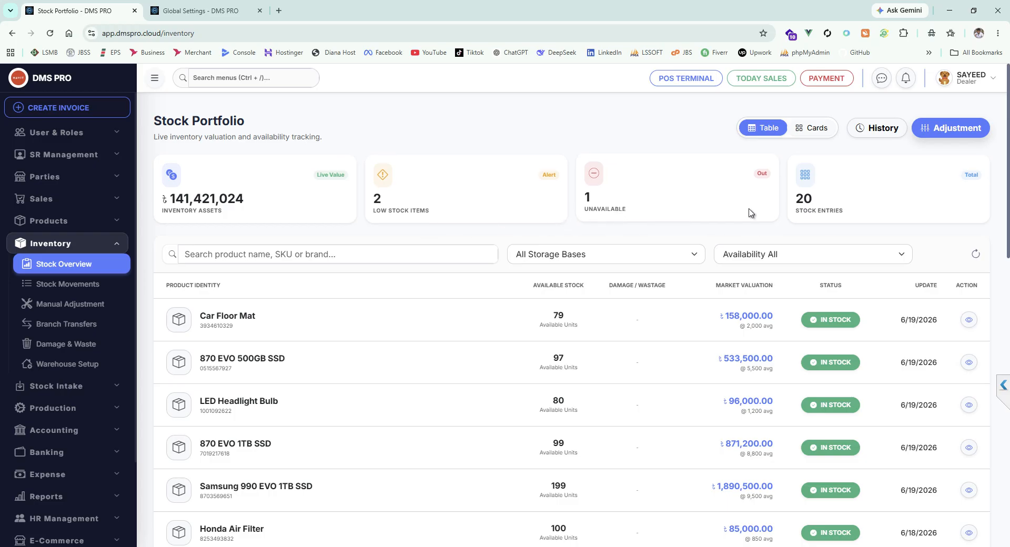
left_click_drag(858, 209, 766, 241)
scroll(546, 315, "down", 15)
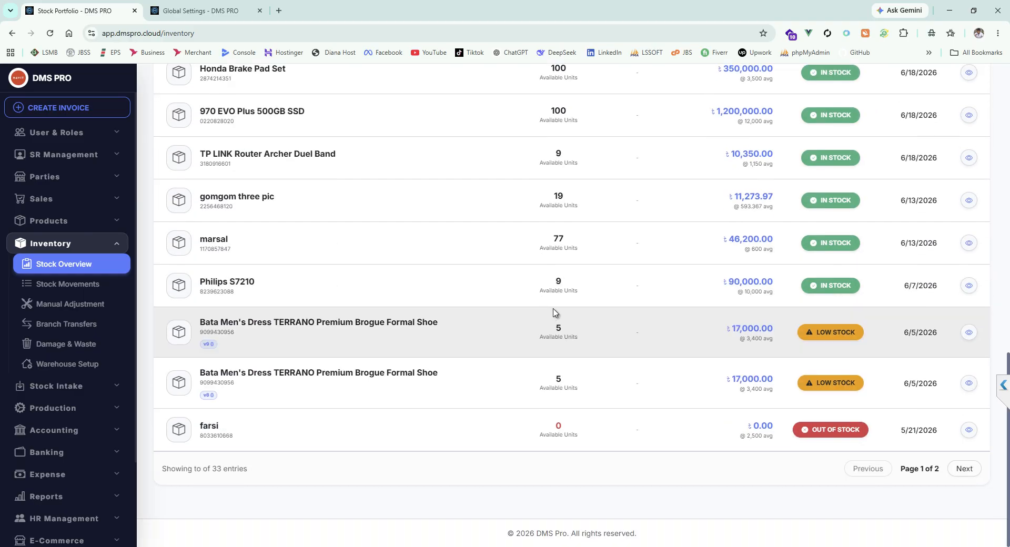
scroll(553, 313, "up", 15)
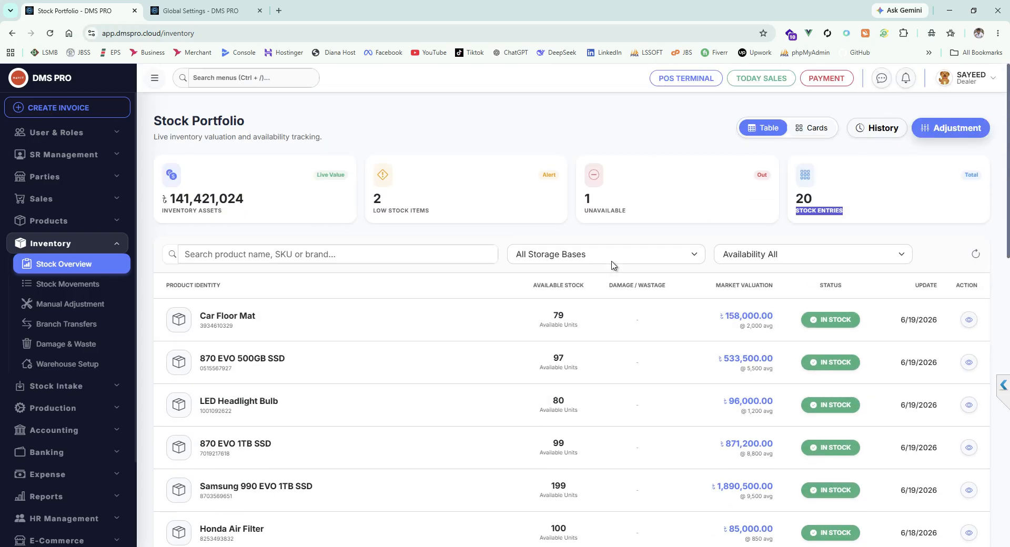
Step: Open the stock movement log and look through the recorded inventory activity
left_click(64, 285)
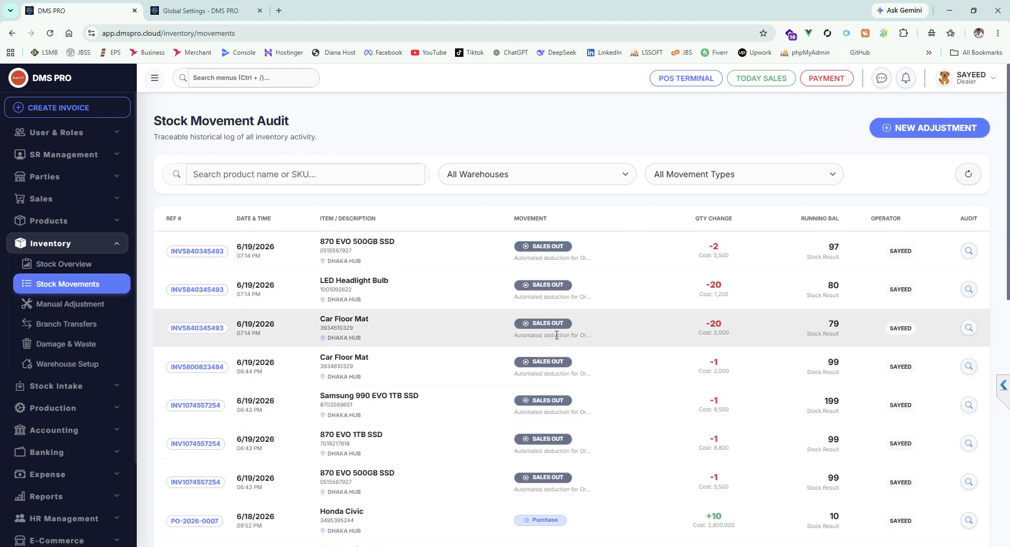
scroll(552, 339, "down", 4)
scroll(568, 344, "up", 4)
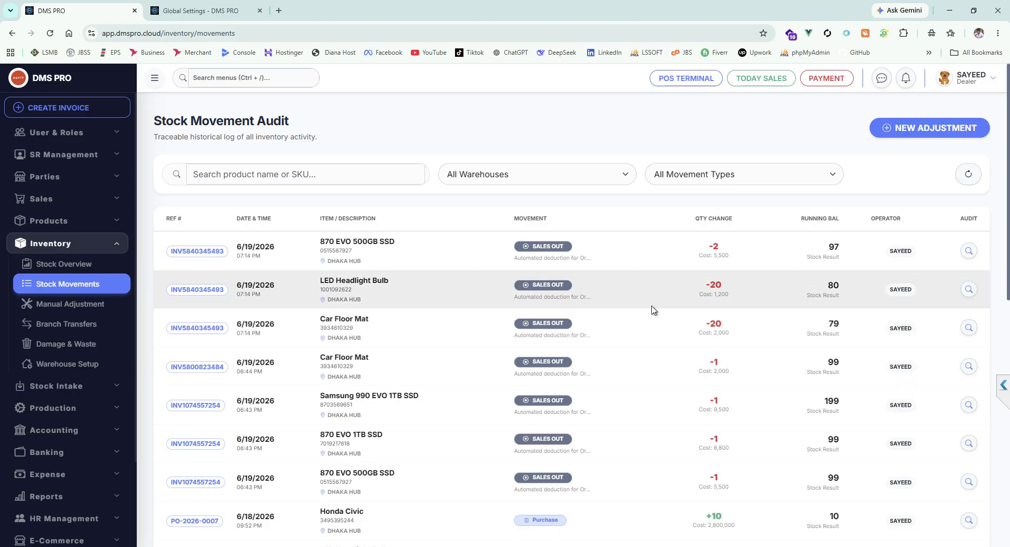
Step: Start a manual stock adjustment for DMS DHAKA BRANCH and select the product HP 16 RAM 1 TB ROM Band PC
left_click(89, 305)
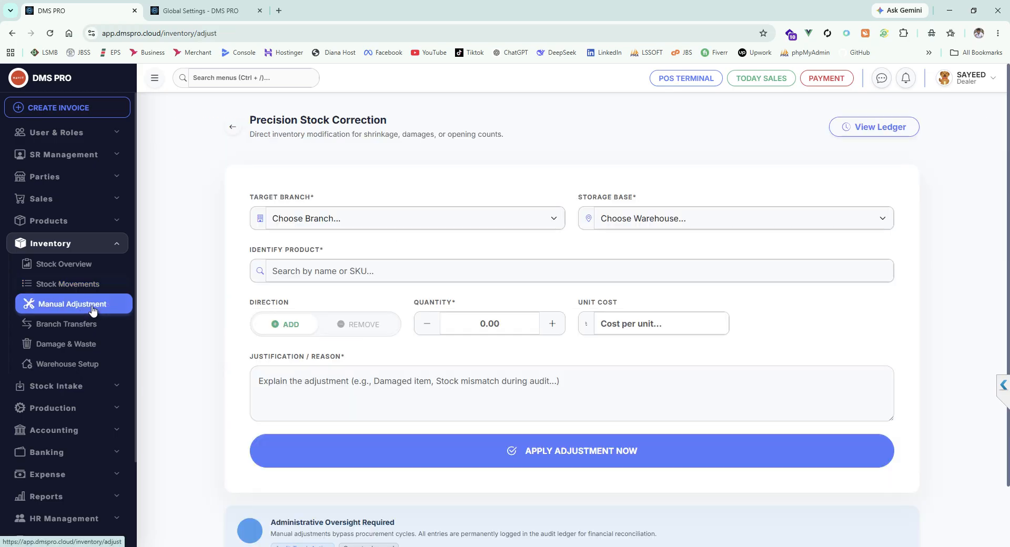
left_click(366, 218)
left_click(326, 252)
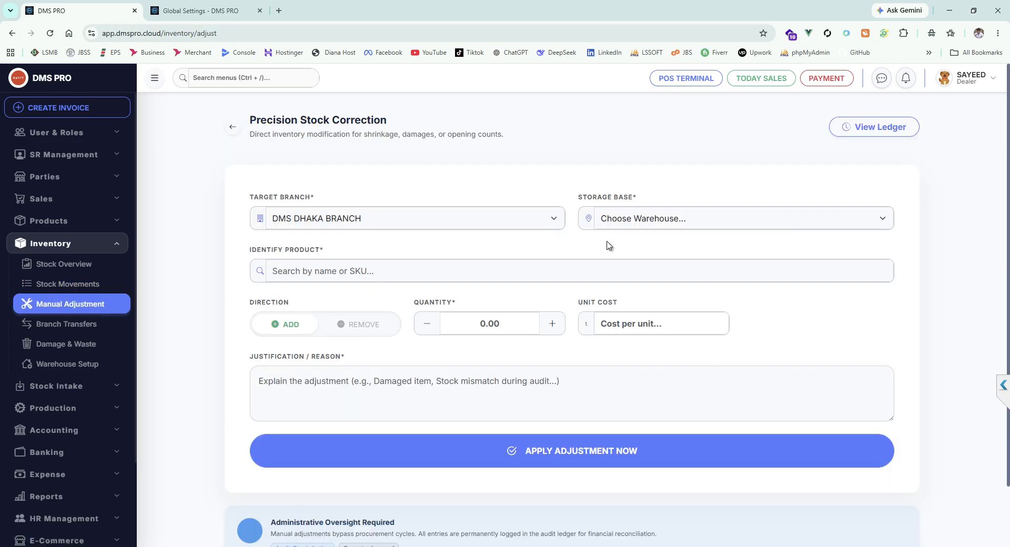
left_click(668, 220)
left_click(644, 271)
type("hp")
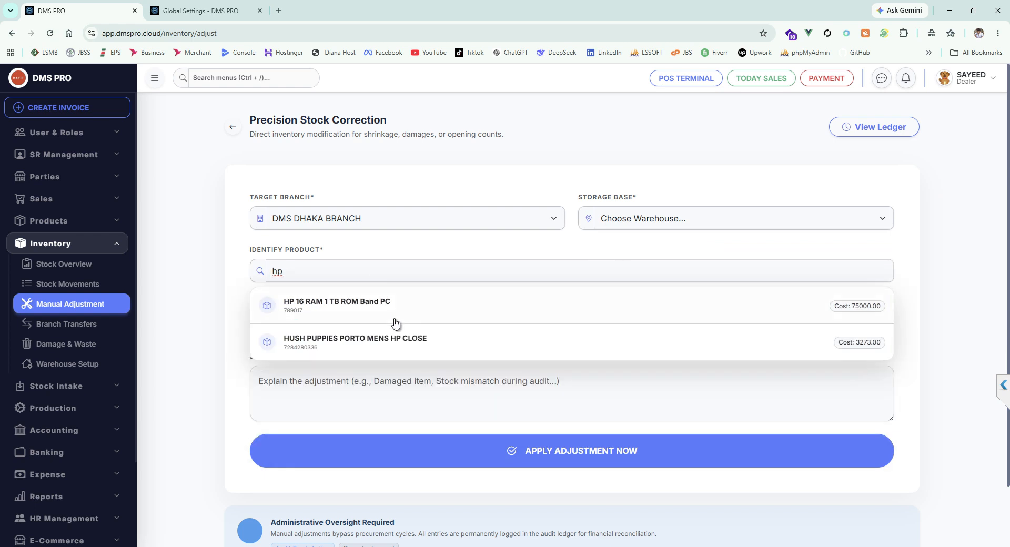
left_click(356, 310)
Step: Select variant M (789017-M) and set the adjustment quantity to 10 with Piece as the unit
scroll(486, 328, "down", 2)
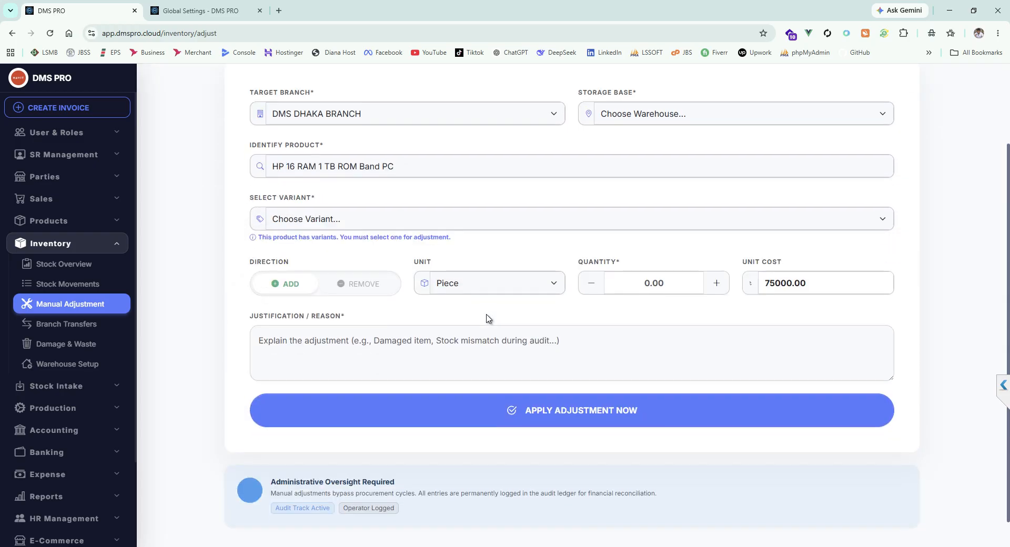
left_click(369, 220)
left_click(348, 253)
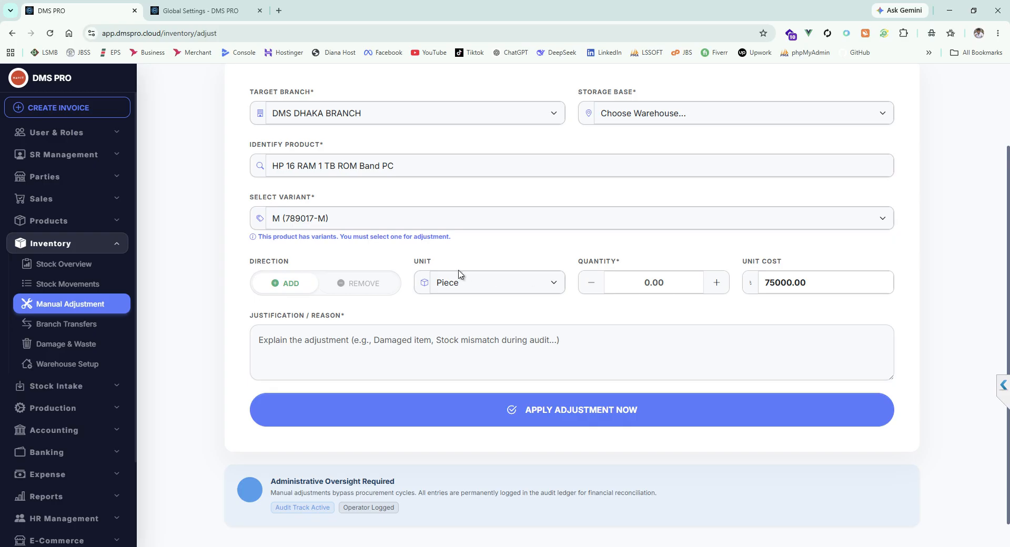
left_click(676, 285)
type("10")
left_click(521, 284)
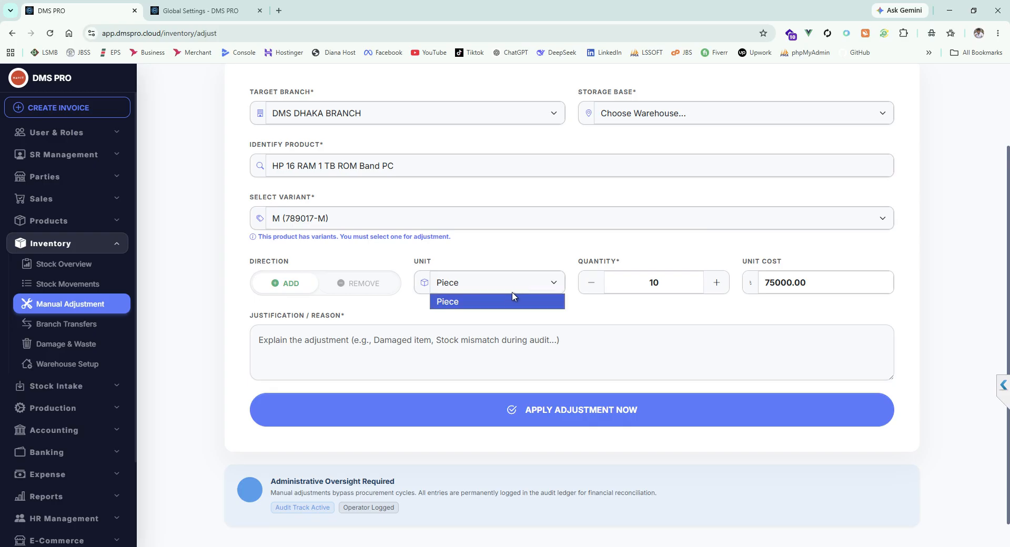
left_click(467, 303)
Step: Enter "Add 10 PC" as the justification and try to apply the stock adjustment
scroll(500, 322, "down", 1)
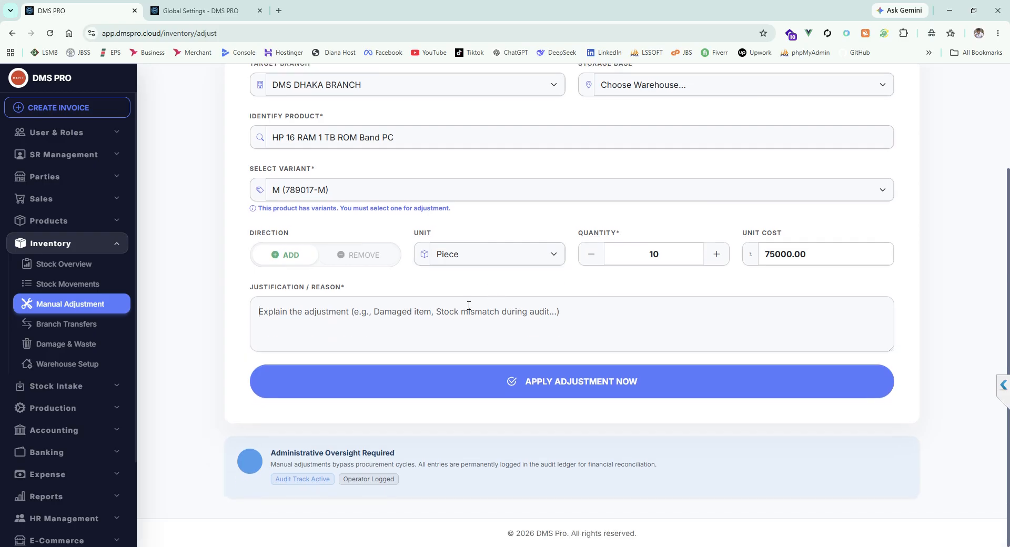
left_click(474, 311)
type("Add 10 PC")
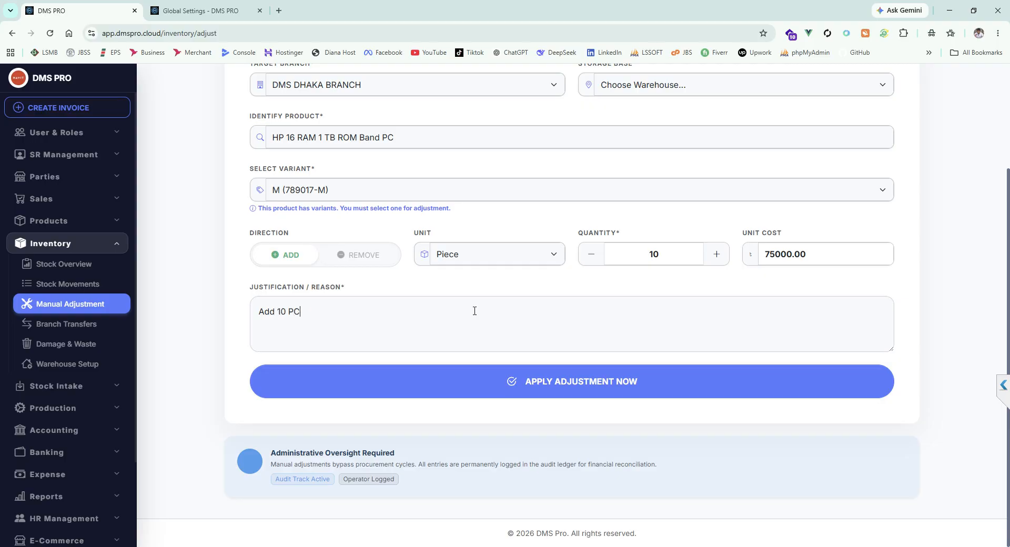
left_click(636, 387)
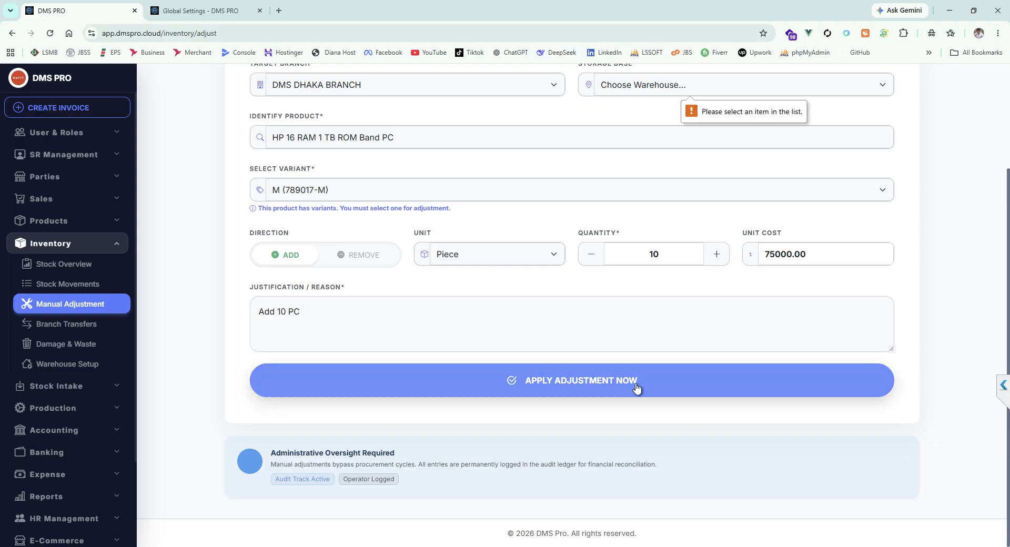
Step: Choose DHAKA HUB as the storage base and apply the stock adjustment
left_click(636, 197)
left_click(639, 245)
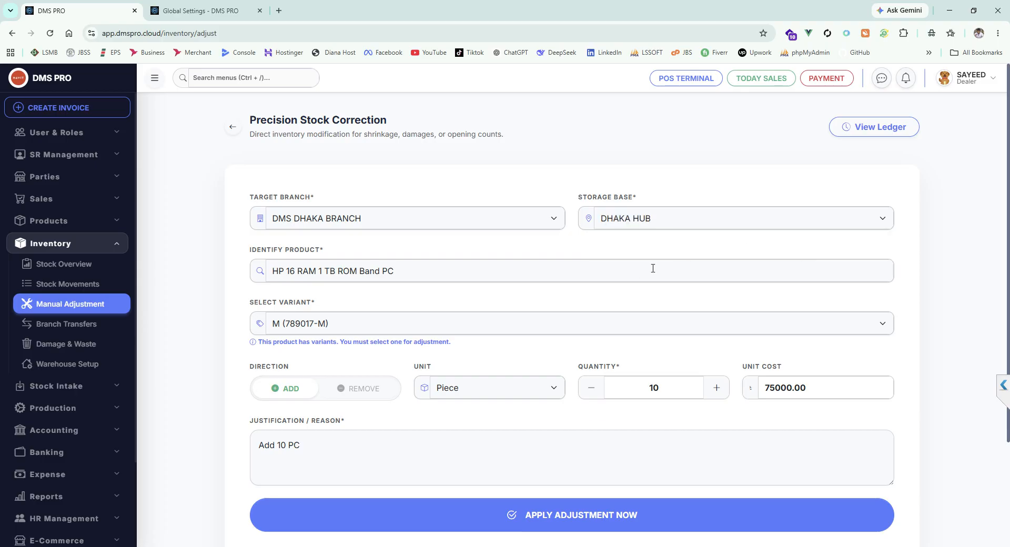
scroll(631, 370, "down", 3)
scroll(631, 370, "down", 2)
left_click(599, 388)
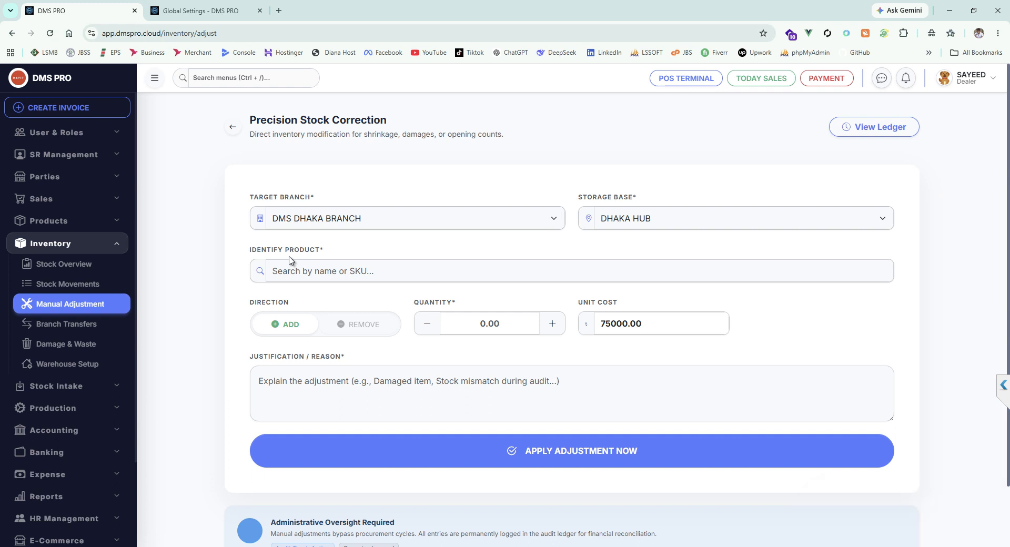
Step: Check the available stock of HP 16 RAM 1 TB ROM Band PC in the product list and view its product details
left_click(67, 220)
left_click(77, 324)
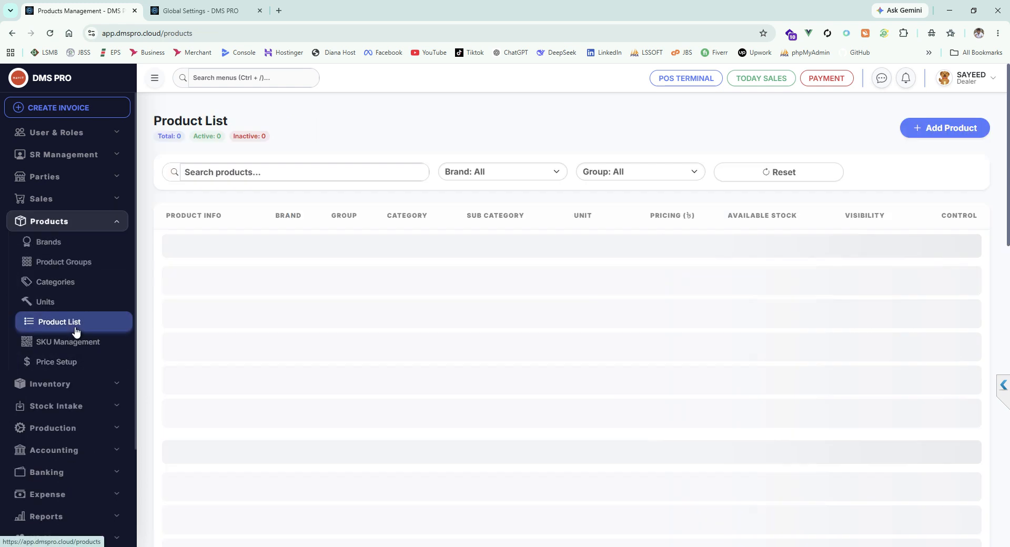
double_click(795, 251)
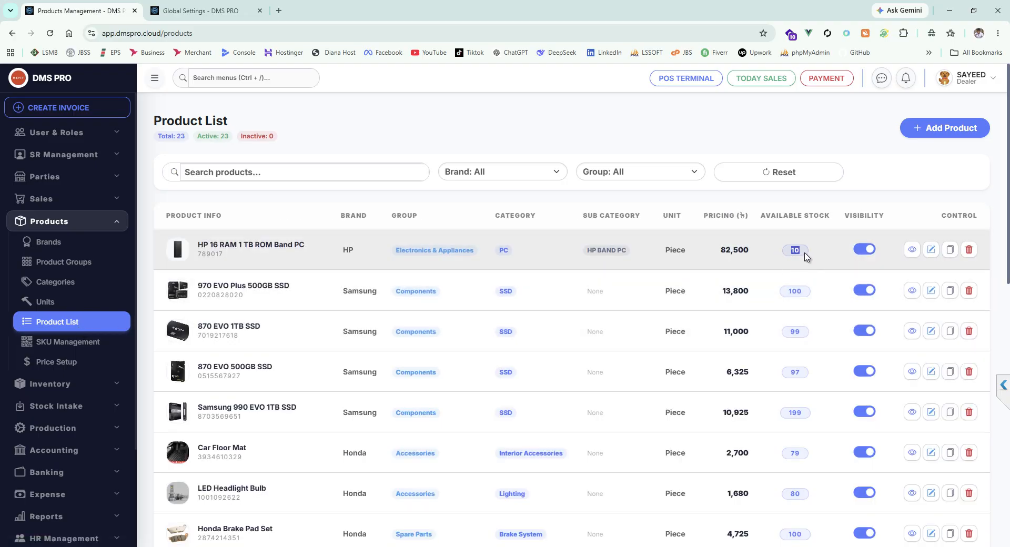
left_click(912, 251)
scroll(579, 326, "down", 1)
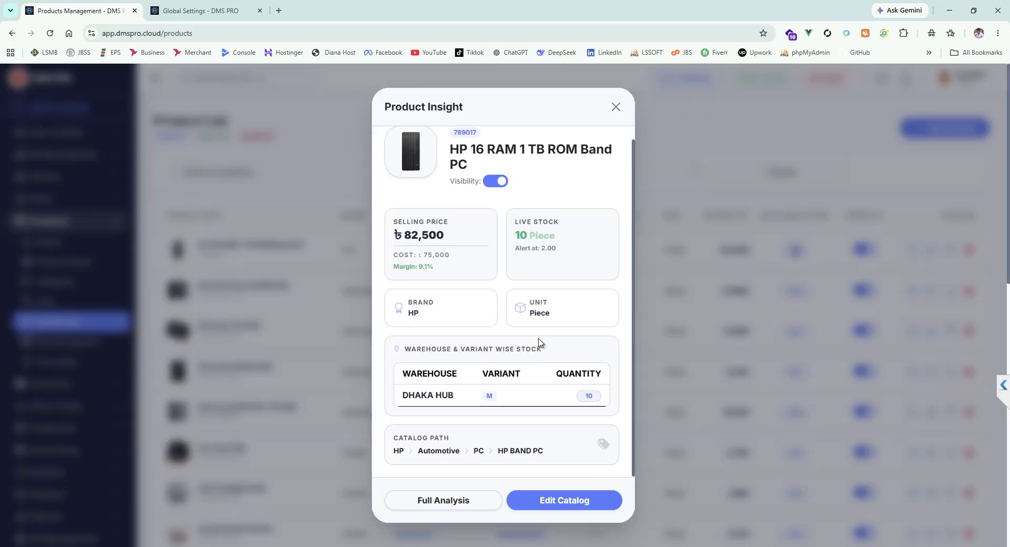
Step: Examine the warehouse, variant and quantity of the HP PC's stock, then close the product details
left_click_drag(402, 395, 455, 395)
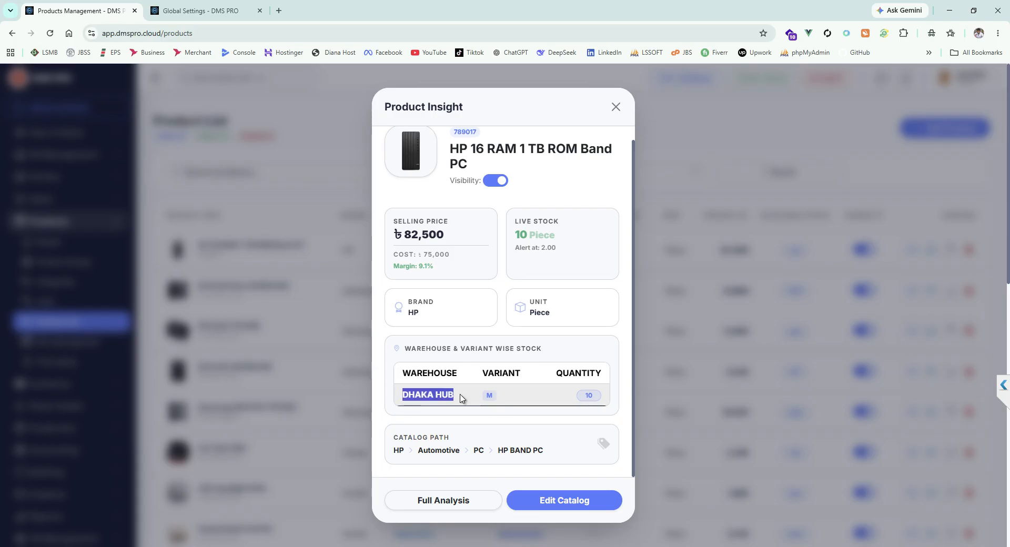
left_click_drag(403, 374, 447, 373)
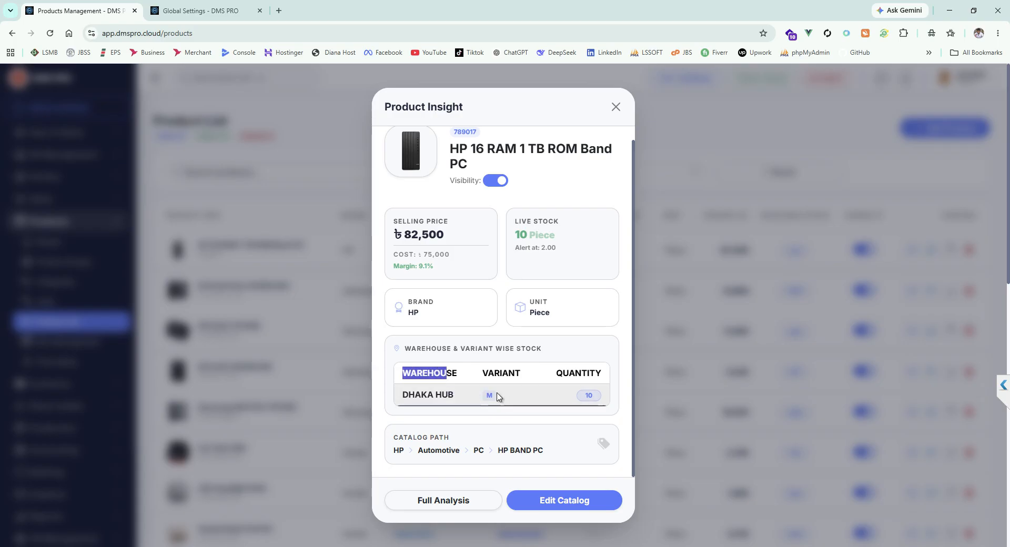
double_click(489, 395)
left_click(510, 401)
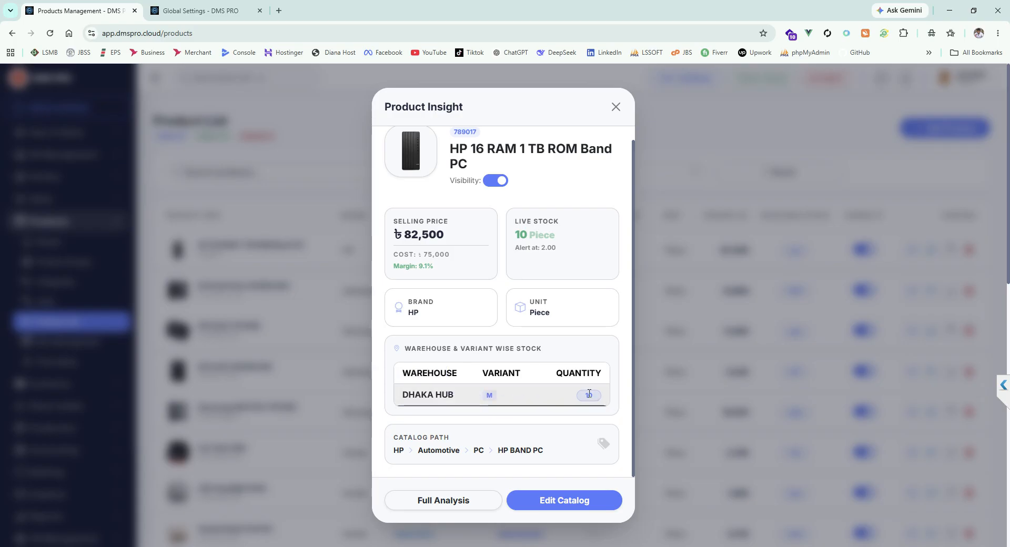
left_click_drag(581, 396, 608, 398)
left_click(590, 393)
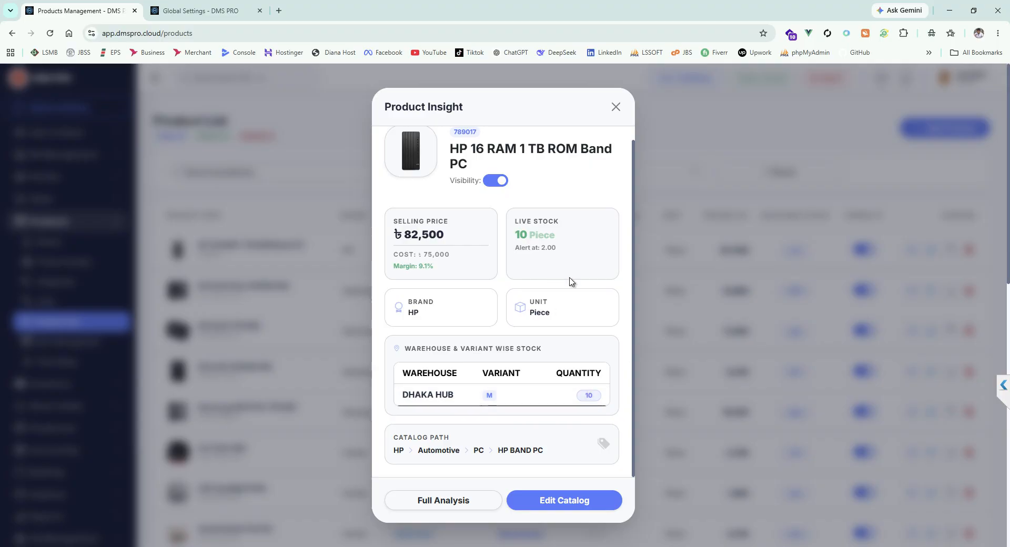
scroll(573, 302, "up", 1)
left_click(615, 107)
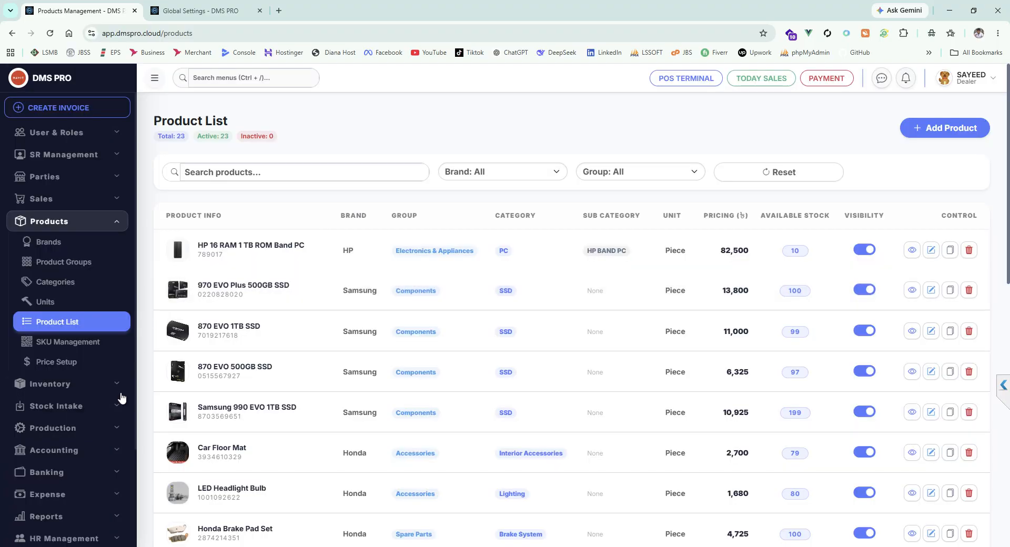
Step: Open a new manual adjustment, try DMS RAJSHAHI BRANCH as the target, and set it back to DMS DHAKA BRANCH
left_click(97, 388)
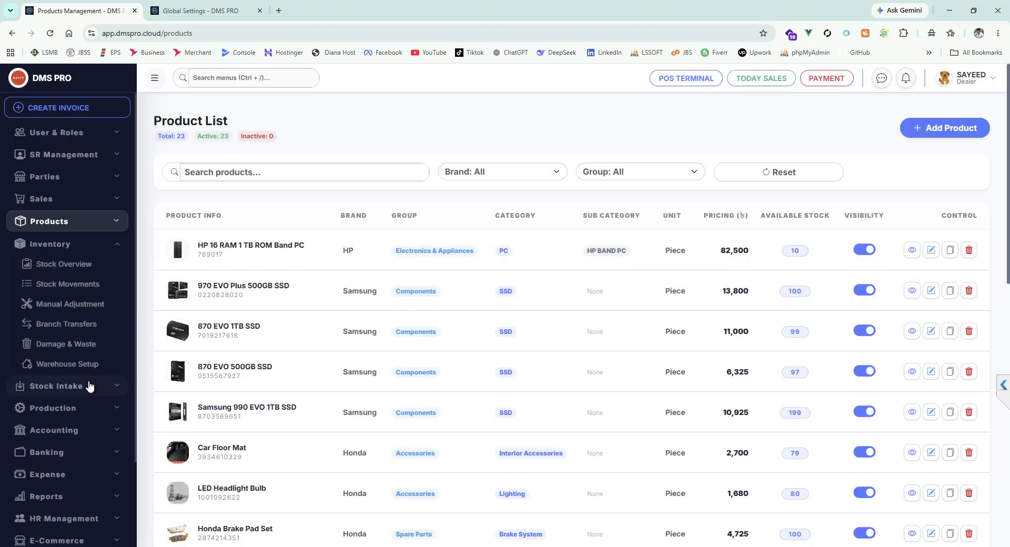
left_click(70, 303)
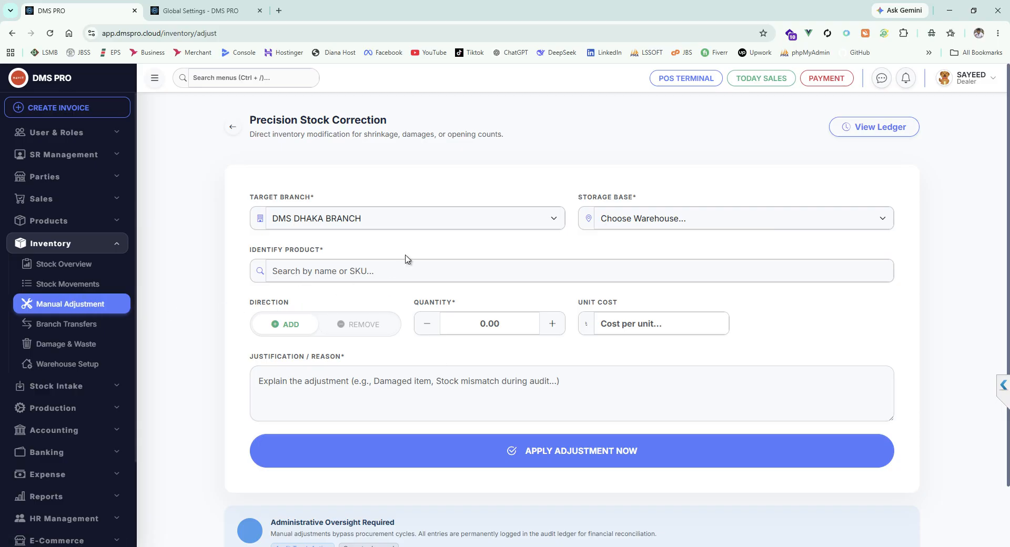
left_click(374, 215)
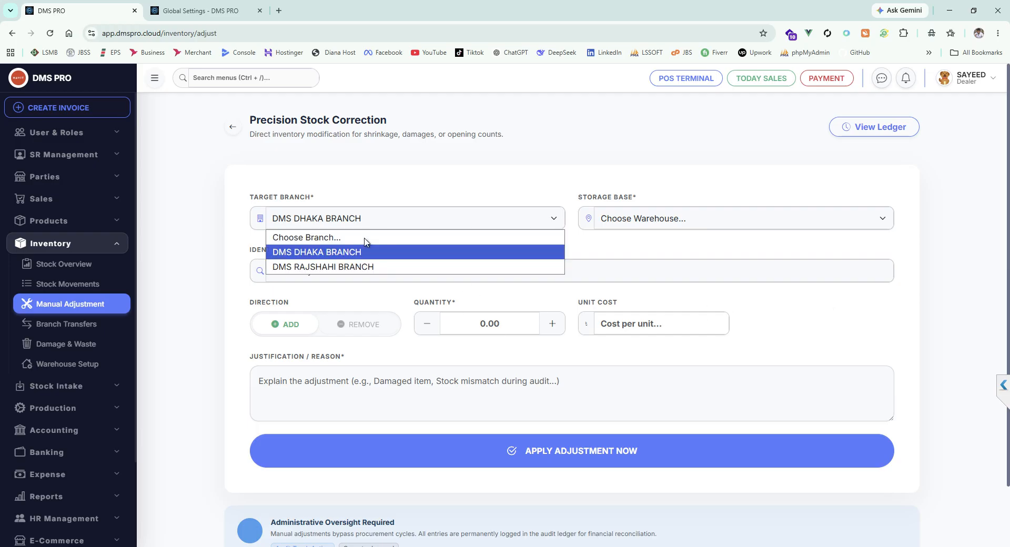
left_click(337, 265)
left_click(336, 217)
left_click(347, 252)
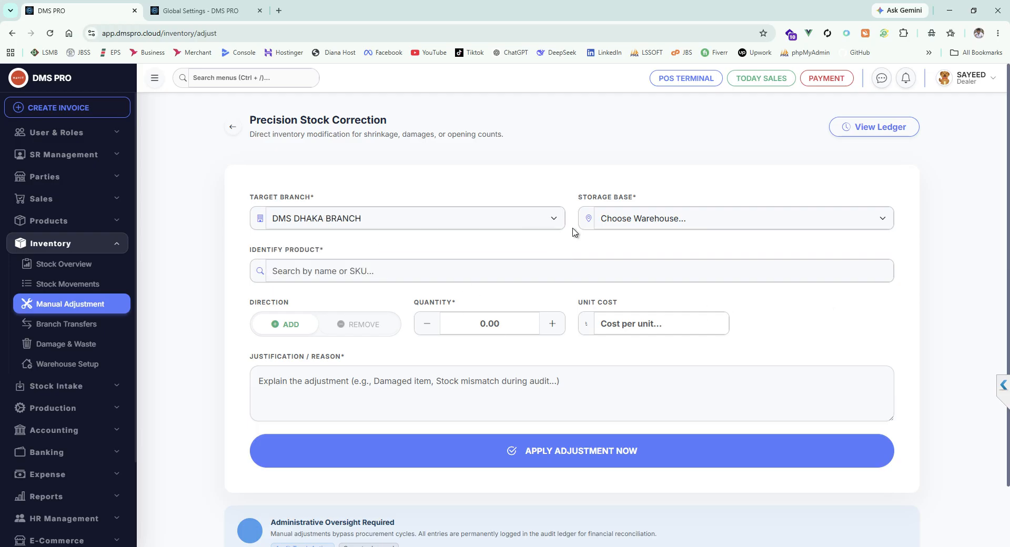
Step: Set the storage base to DHAKA HUB and find the product HP 16 RAM 1 TB ROM Band PC by searching "ban"
left_click(655, 223)
left_click(646, 266)
type("ban")
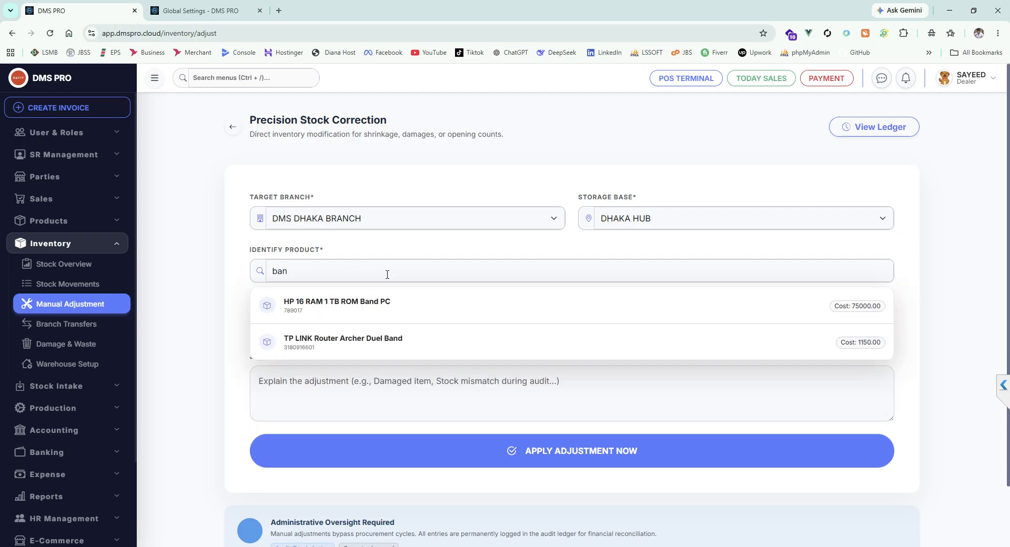
left_click(455, 322)
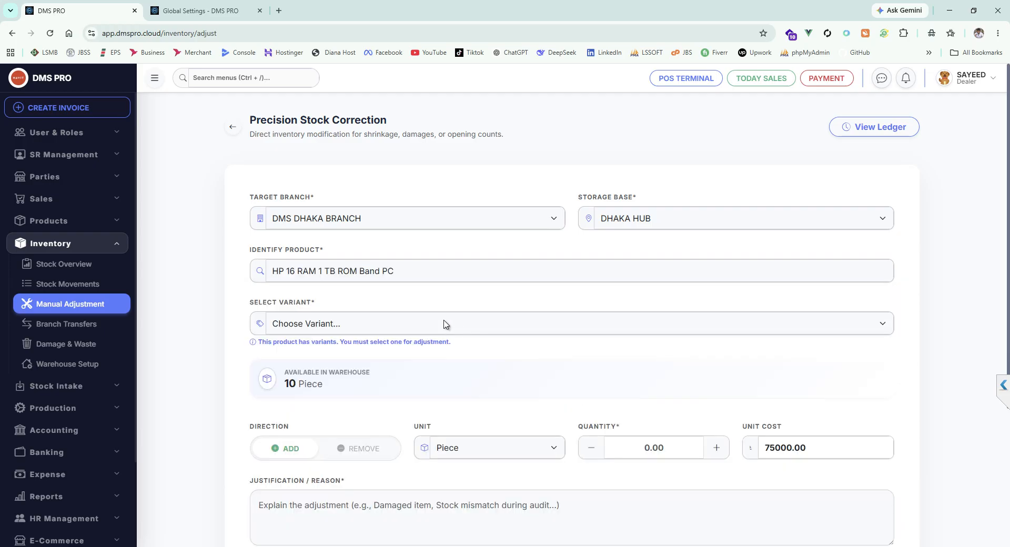
Step: Select variant XL (789017-XL), set the quantity to 20, enter "Hello" as the justification, and apply the adjustment
left_click(365, 319)
left_click(327, 372)
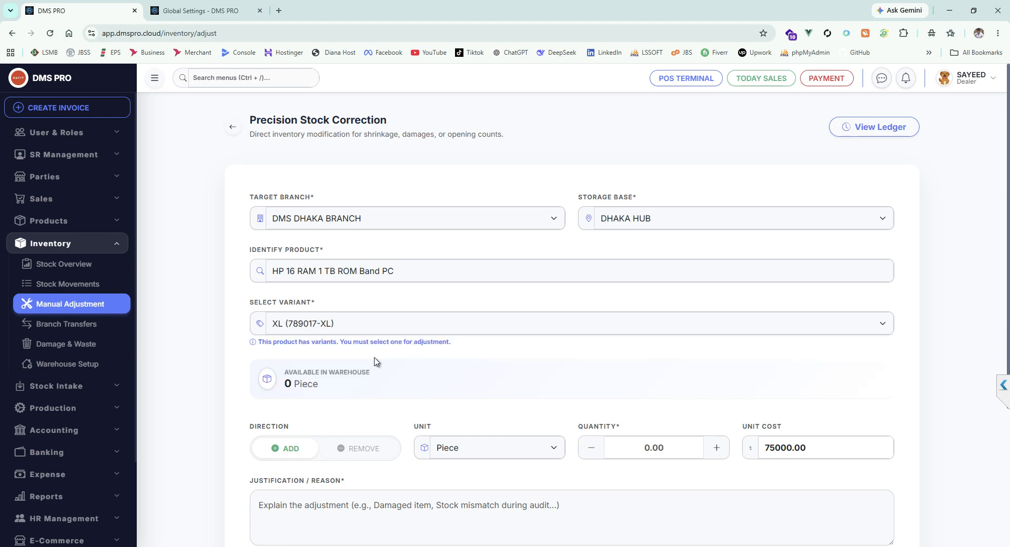
scroll(374, 361, "down", 3)
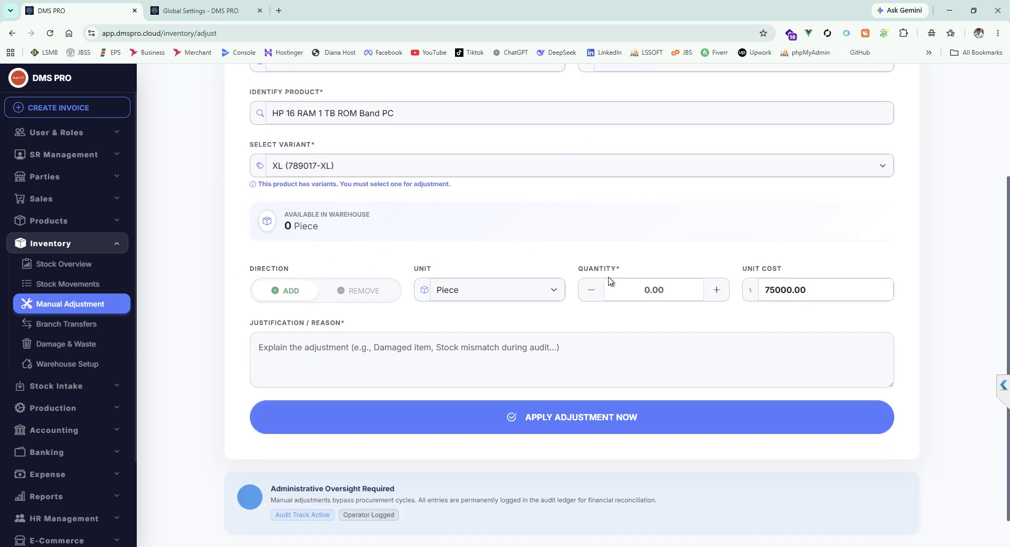
type("20")
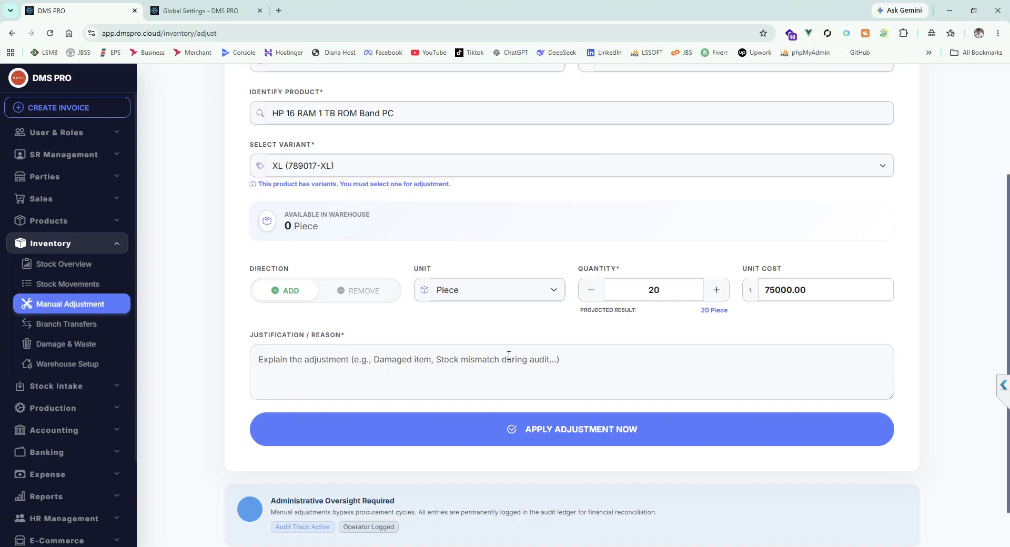
type("Hello")
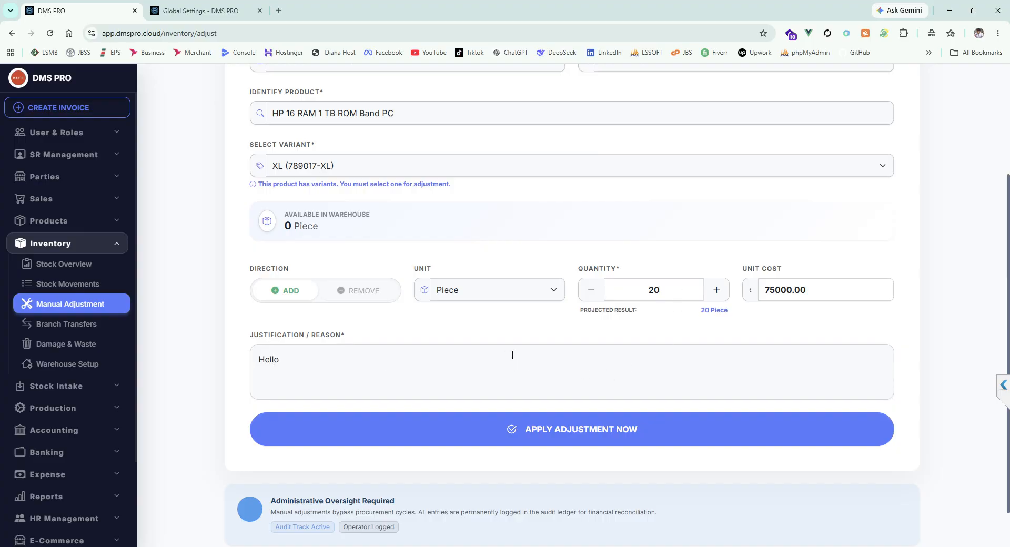
left_click(604, 439)
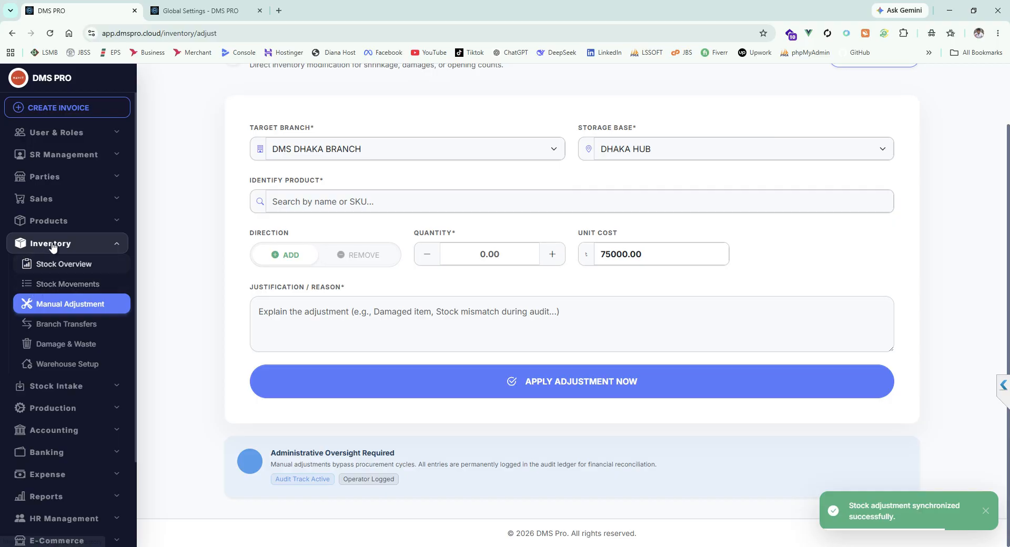
Step: Check the HP 16 RAM 1 TB ROM Band PC's warehouse and variant stock in the product list, and close its details
left_click(58, 228)
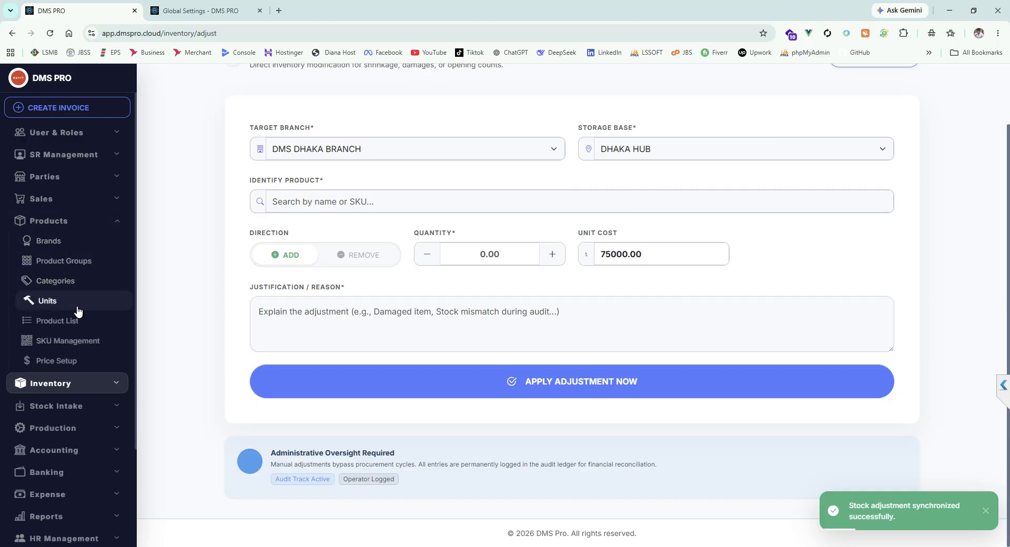
left_click(127, 321)
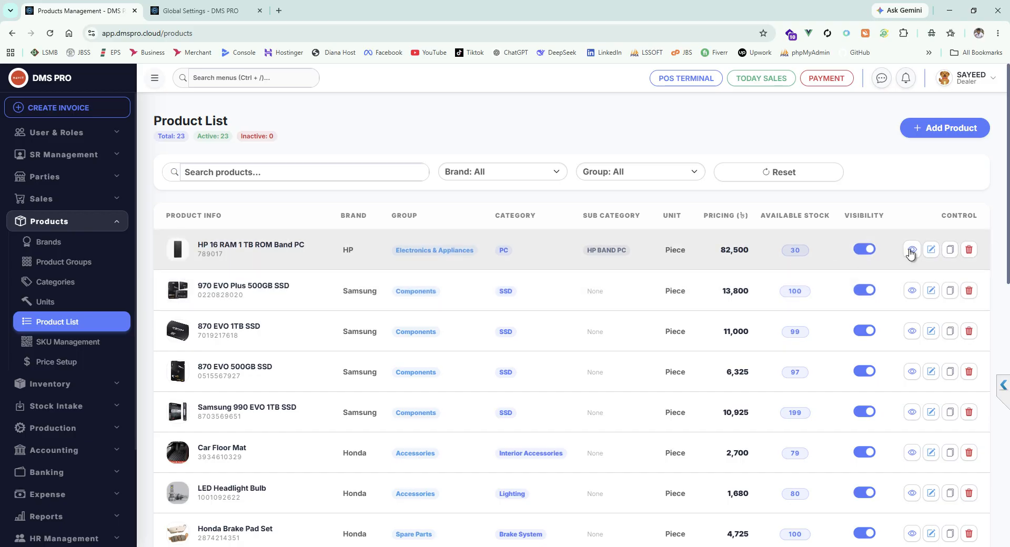
left_click(911, 250)
scroll(584, 345, "down", 1)
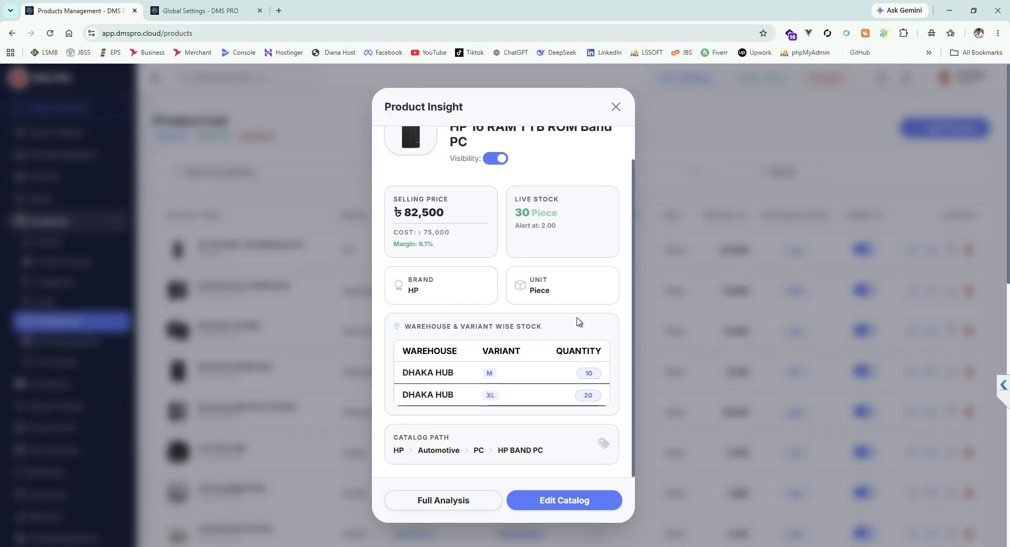
scroll(549, 320, "up", 1)
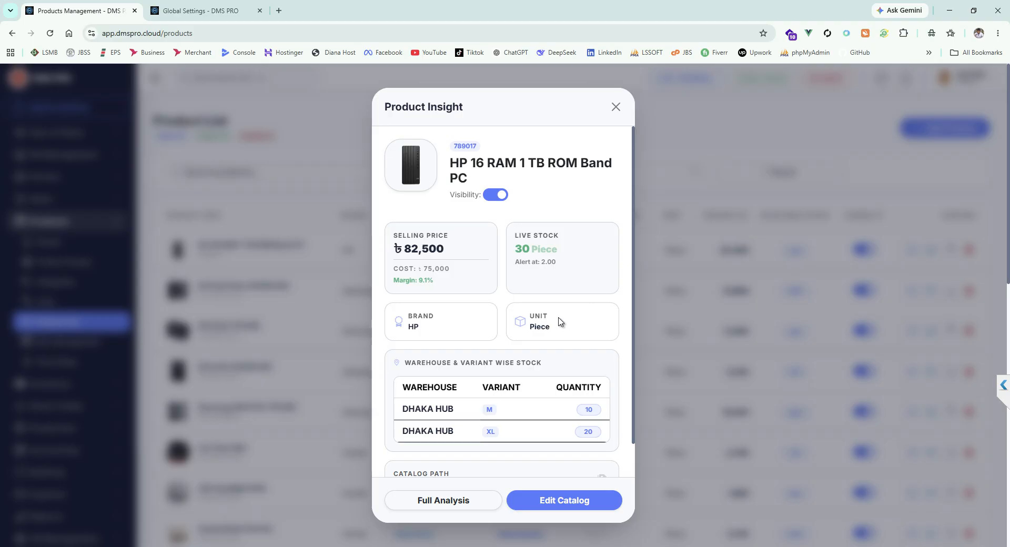
left_click(615, 108)
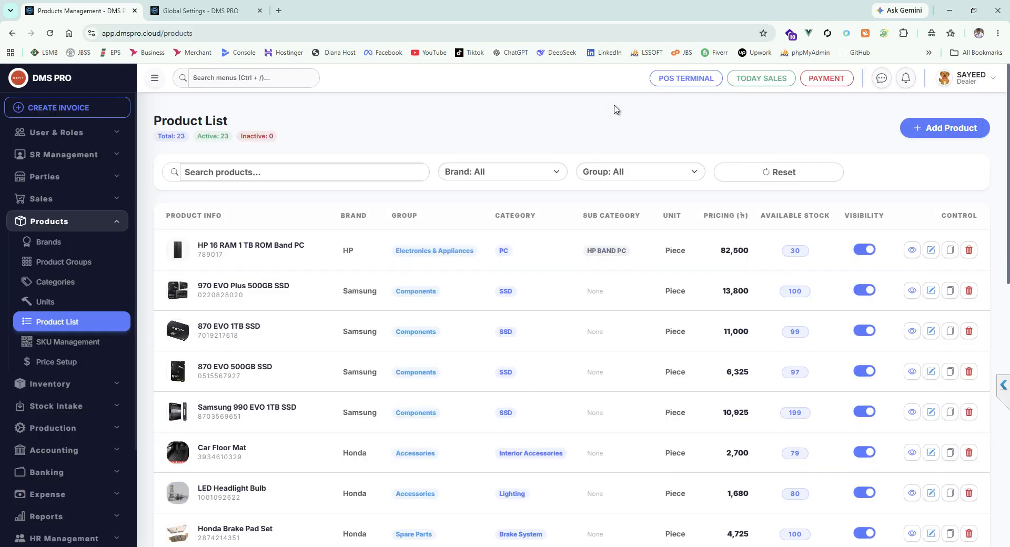
Step: Review the audit details of the HP PC's XL adjustment in the stock movements, and close them
left_click(78, 390)
left_click(42, 307)
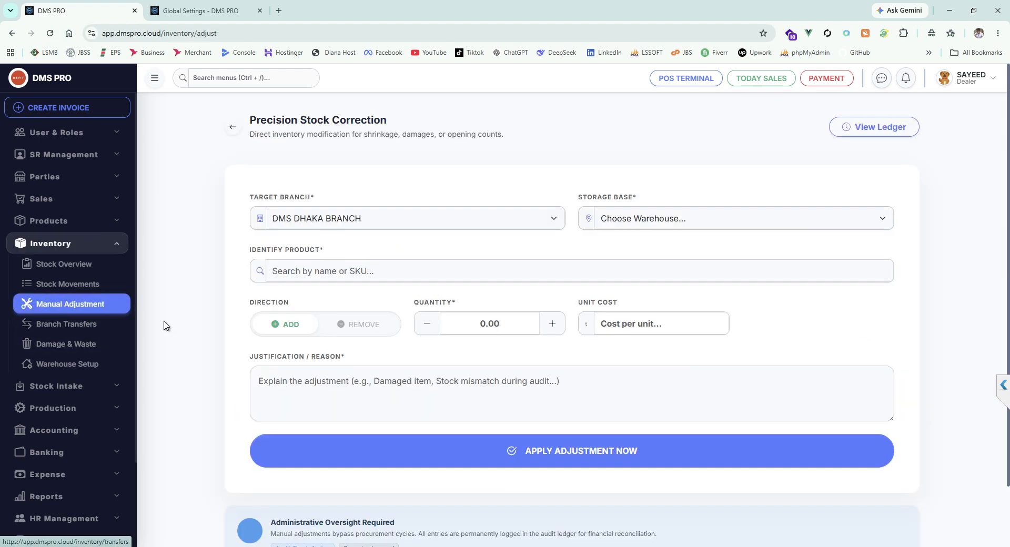
left_click(84, 284)
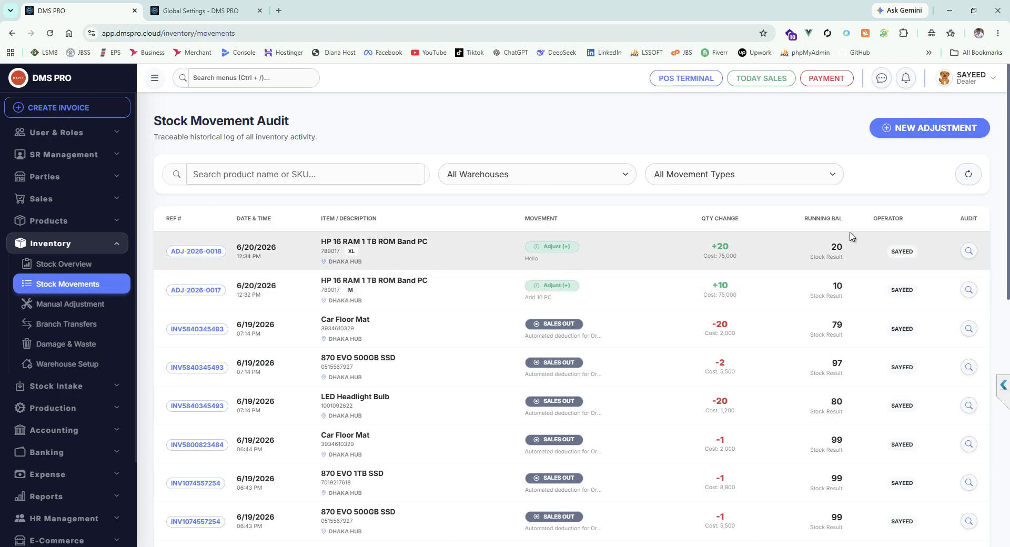
left_click(968, 251)
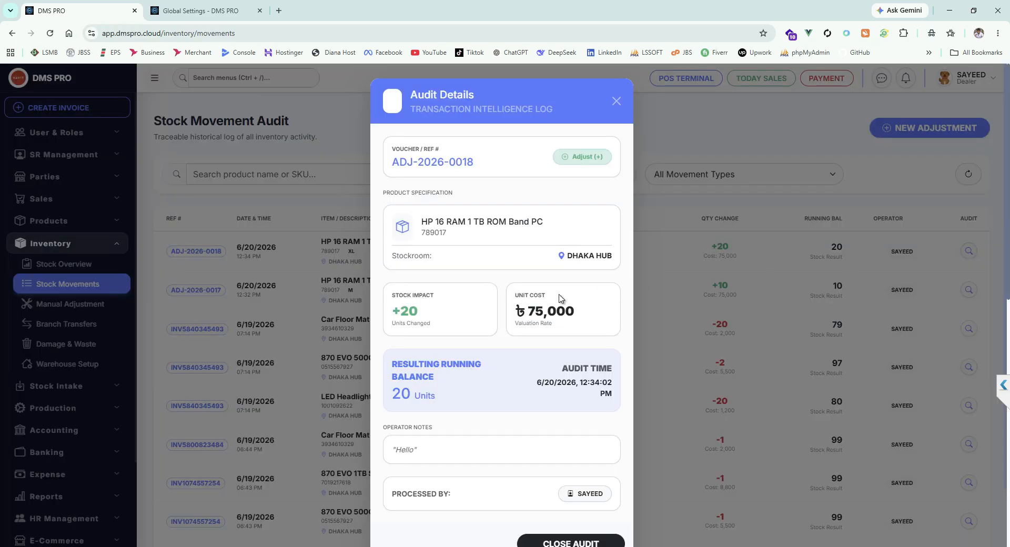
scroll(550, 307, "down", 2)
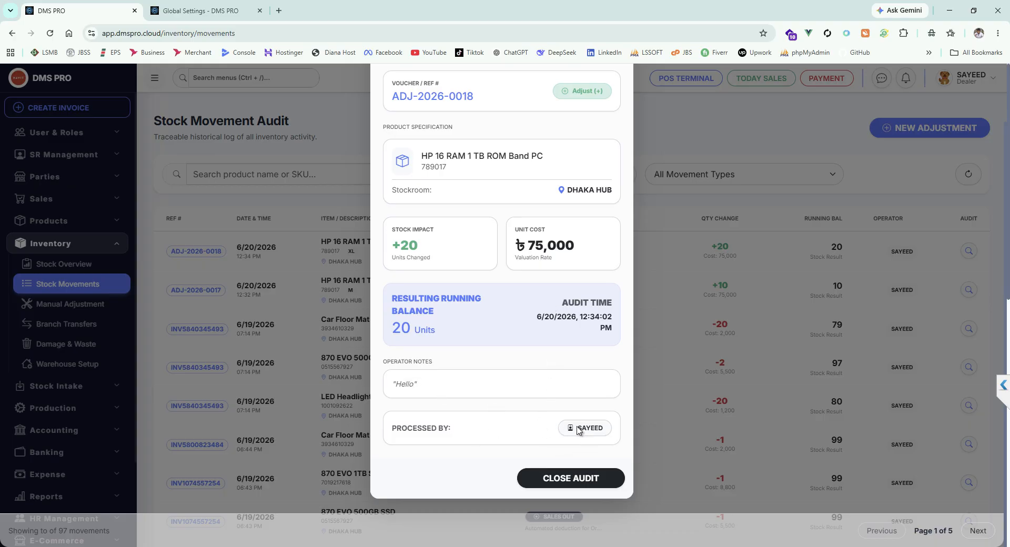
scroll(502, 345, "up", 2)
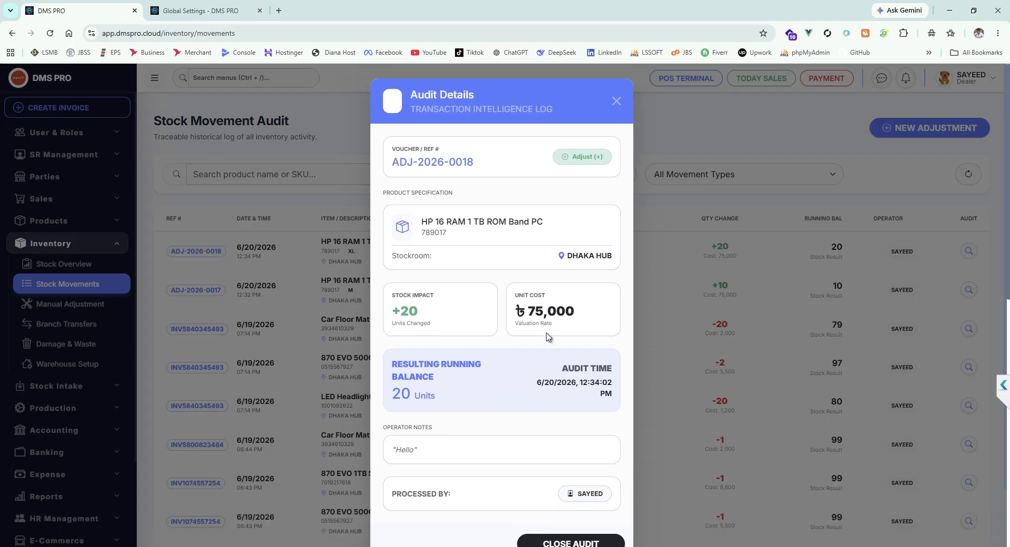
left_click_drag(397, 157, 483, 164)
left_click(483, 164)
left_click(616, 101)
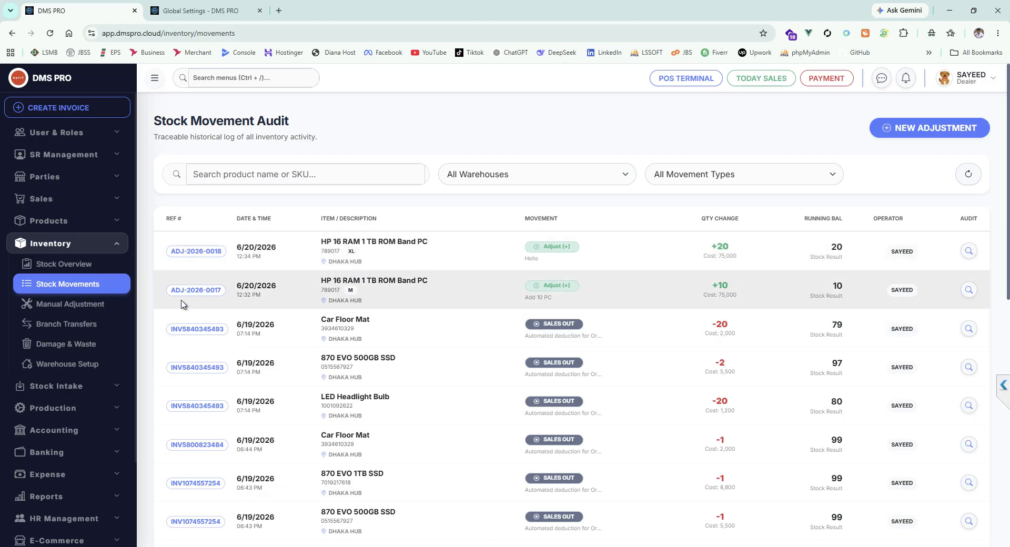
Step: Start a new branch transfer with DMS DHAKA BRANCH as the source and DMS RAJSHAHI BRANCH as the target
left_click(90, 307)
left_click(93, 327)
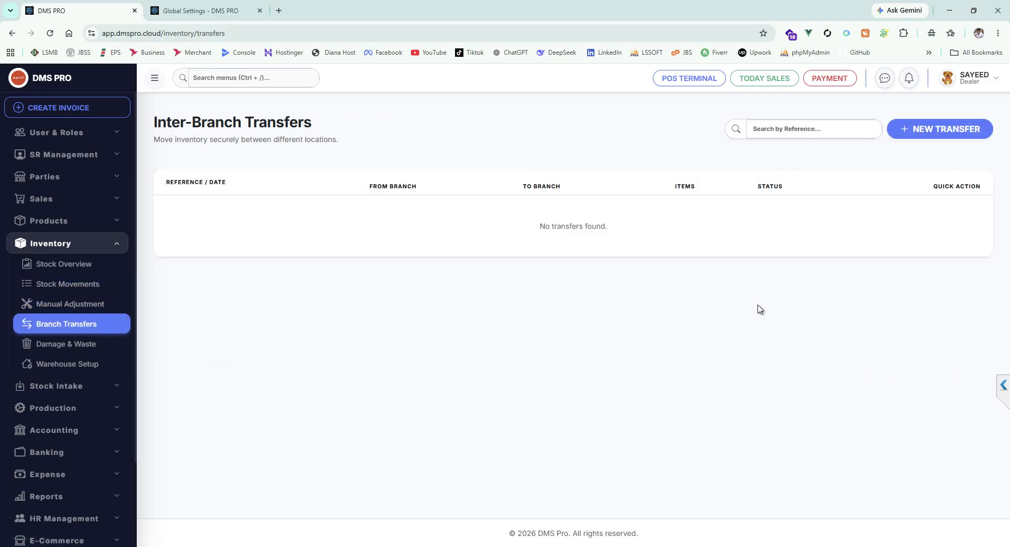
left_click(915, 129)
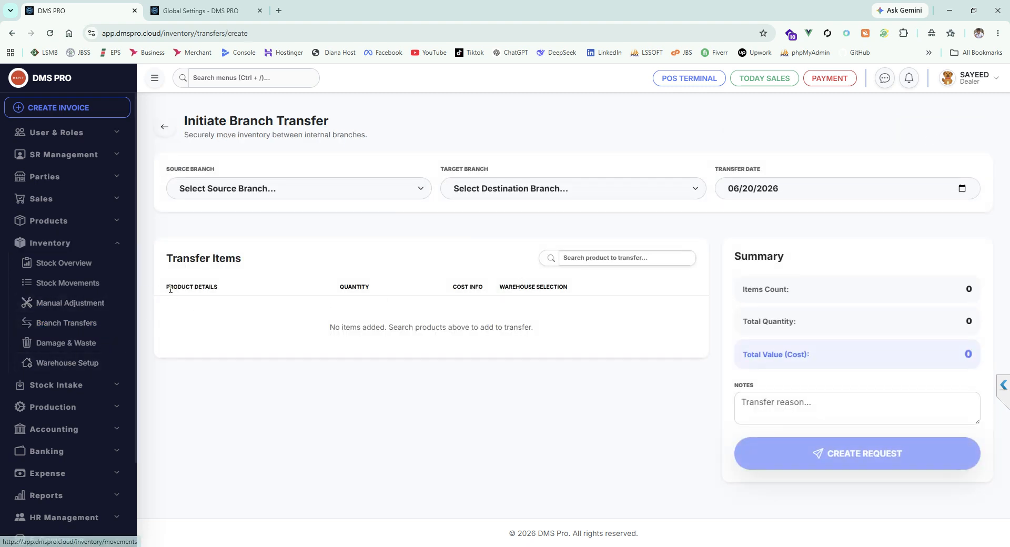
left_click(273, 194)
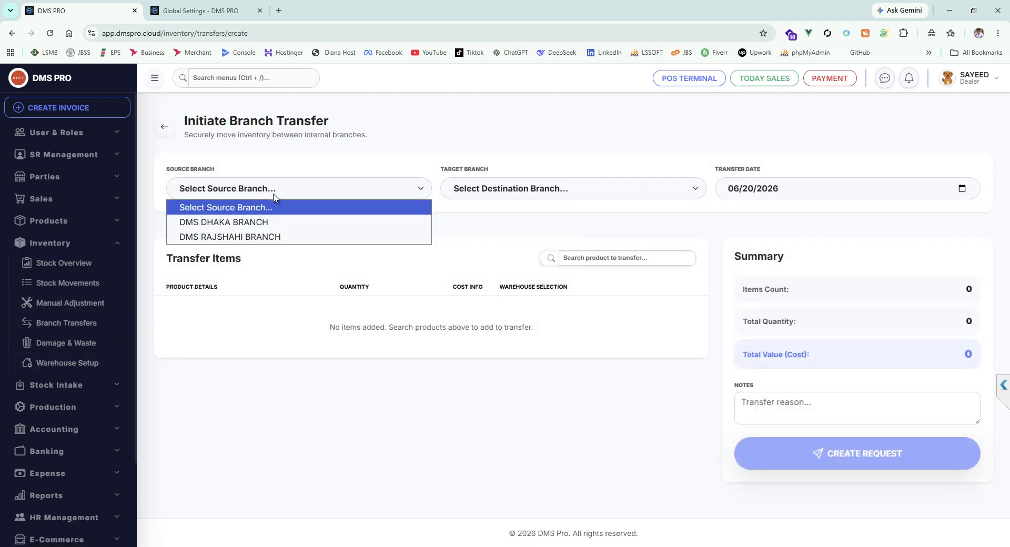
left_click(251, 229)
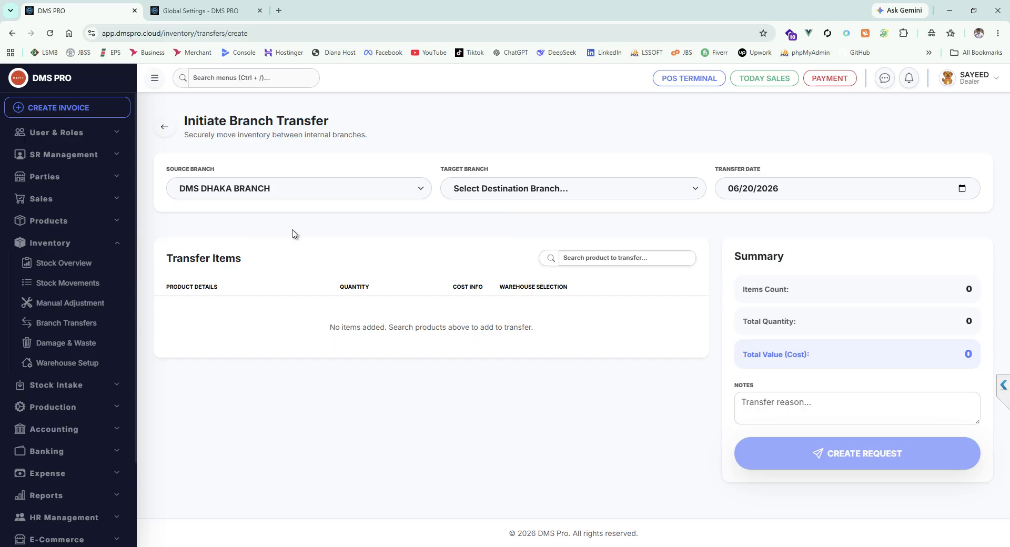
left_click(523, 198)
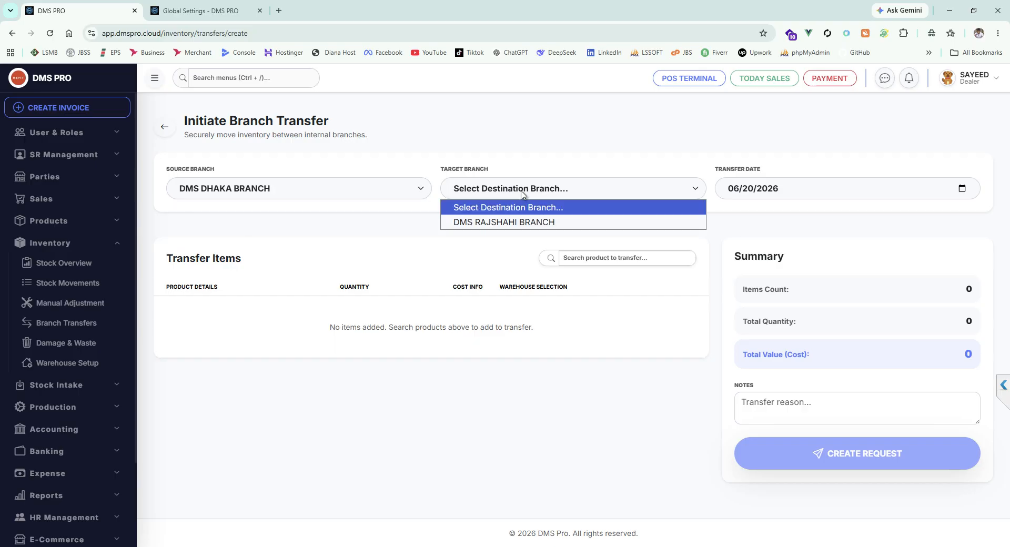
left_click(285, 195)
left_click(277, 224)
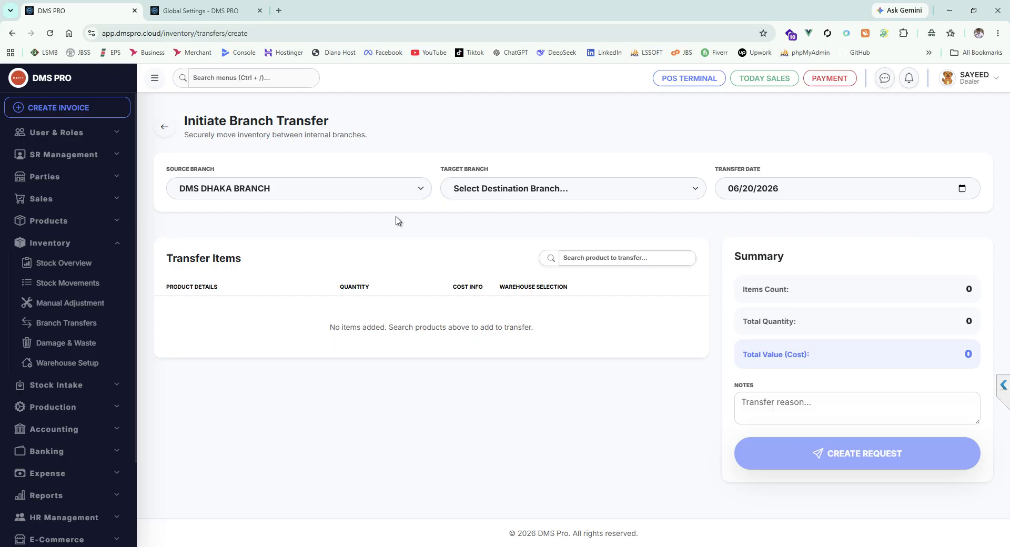
left_click(508, 194)
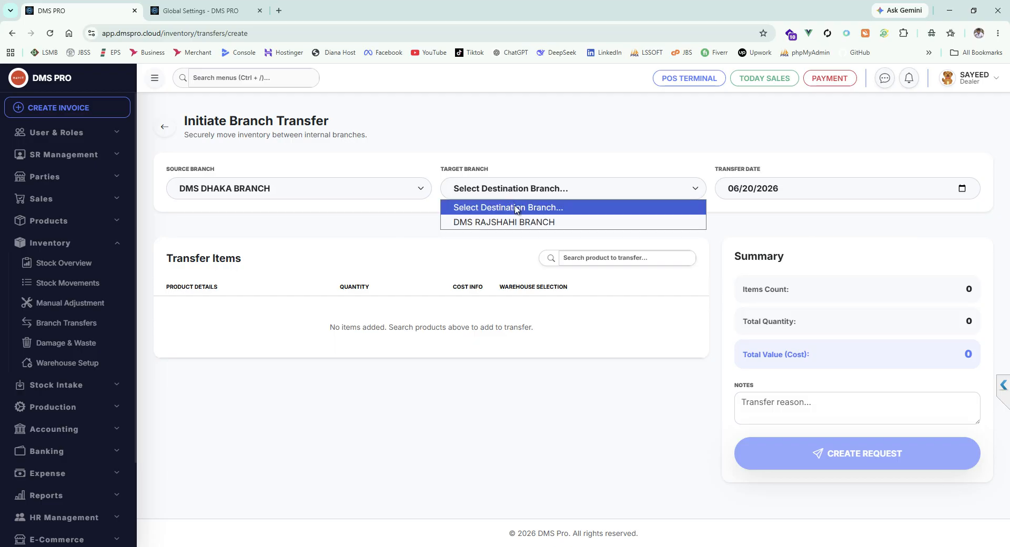
left_click(524, 224)
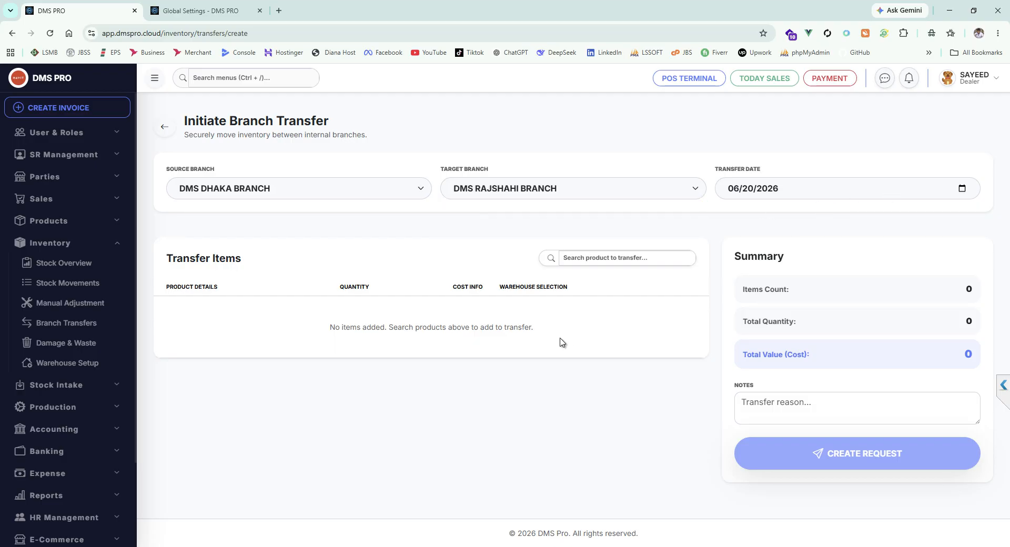
Step: Add HP 16 RAM 1 TB ROM Band PC by searching "ban", set its transfer quantity to 5, and create the request
type("ban")
left_click(589, 282)
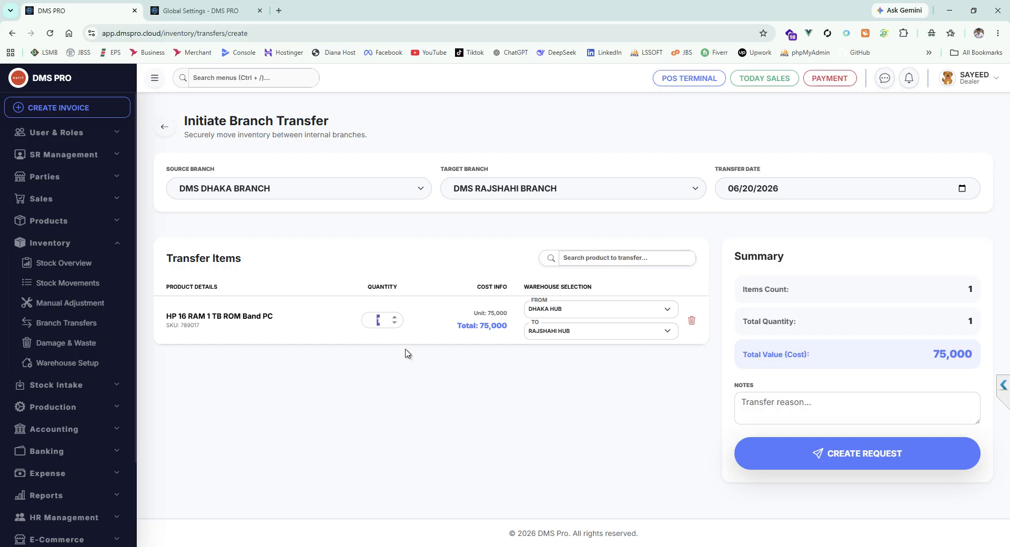
type("5")
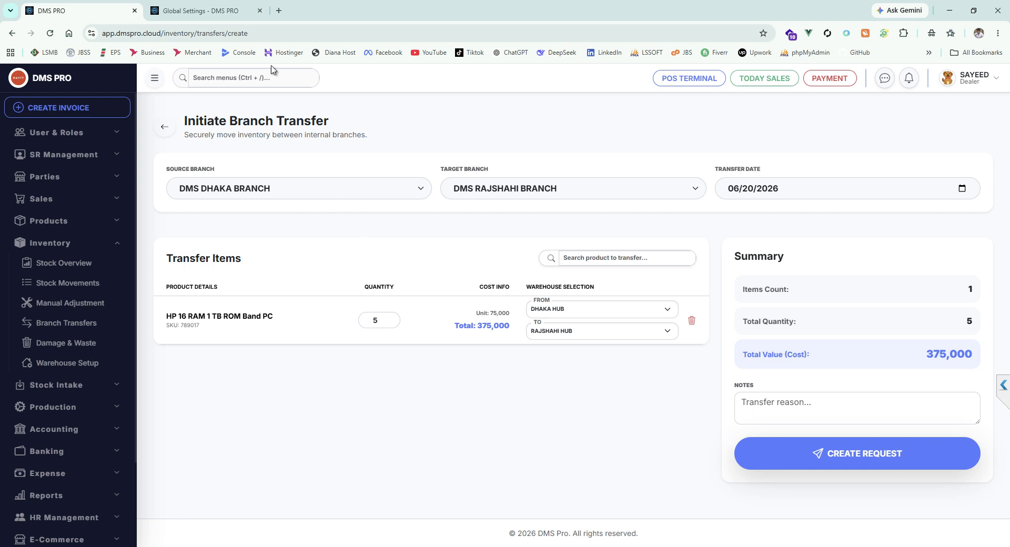
left_click(263, 28)
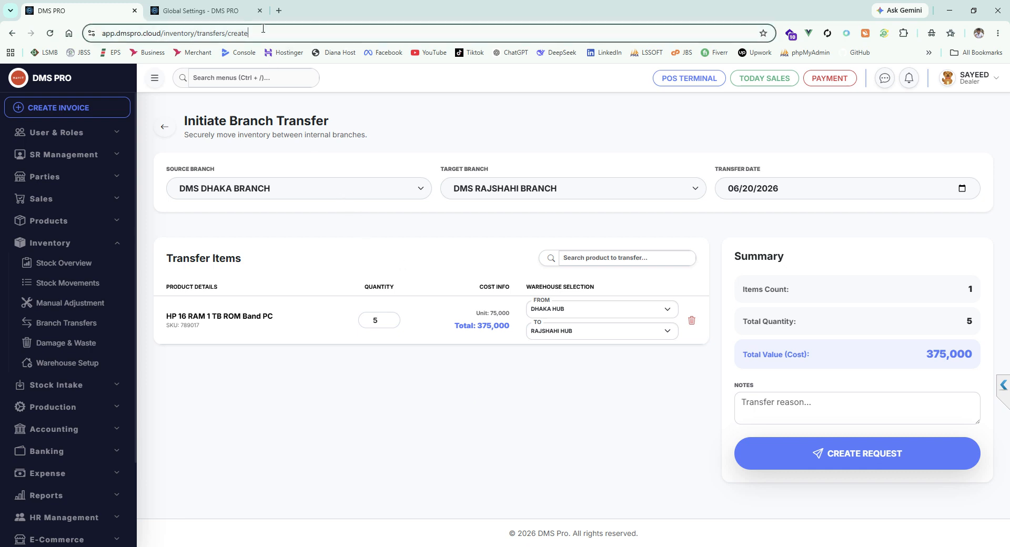
left_click(422, 336)
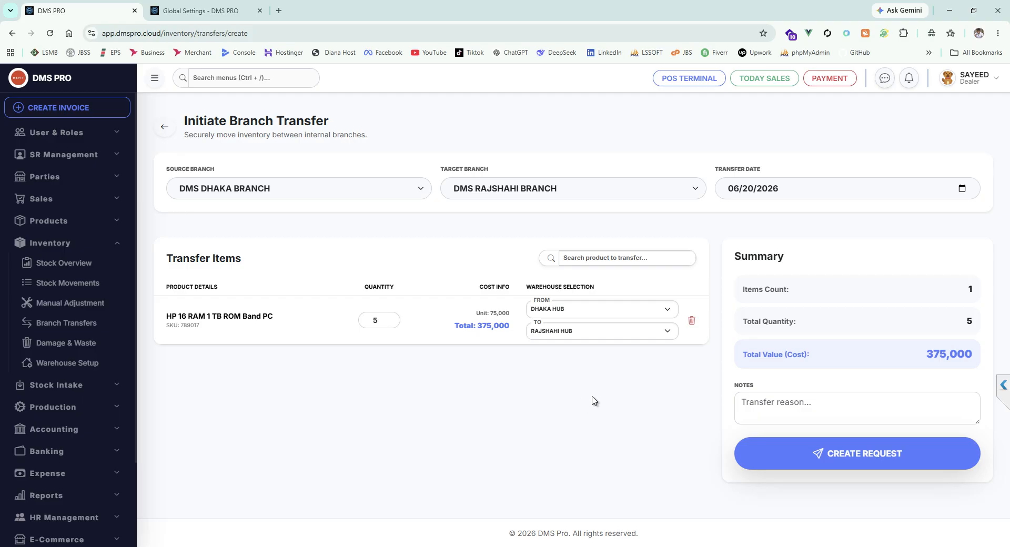
left_click(864, 453)
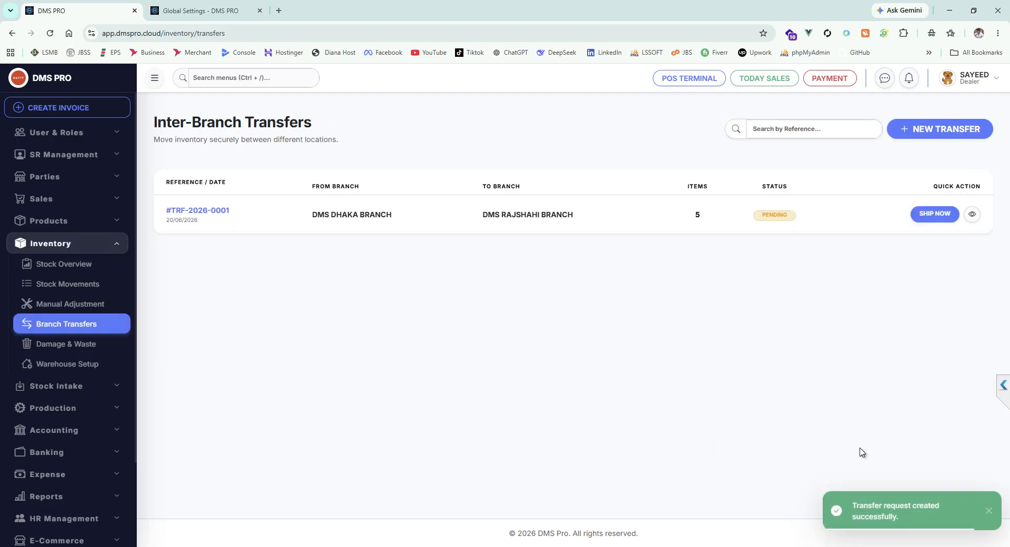
Step: Ship the pending Dhaka-to-Rajshahi transfer, view its details, and return to the transfer list
left_click(935, 215)
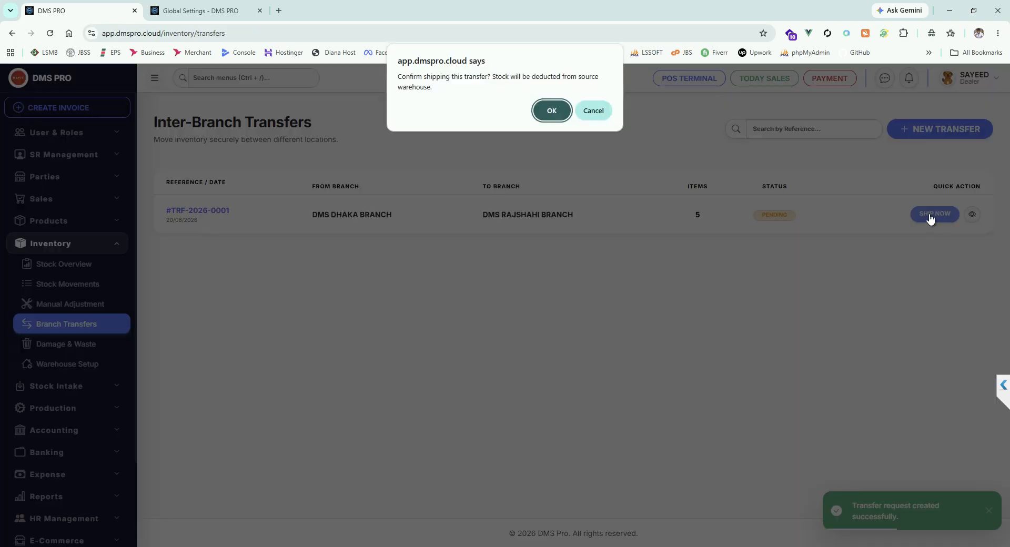
left_click(552, 110)
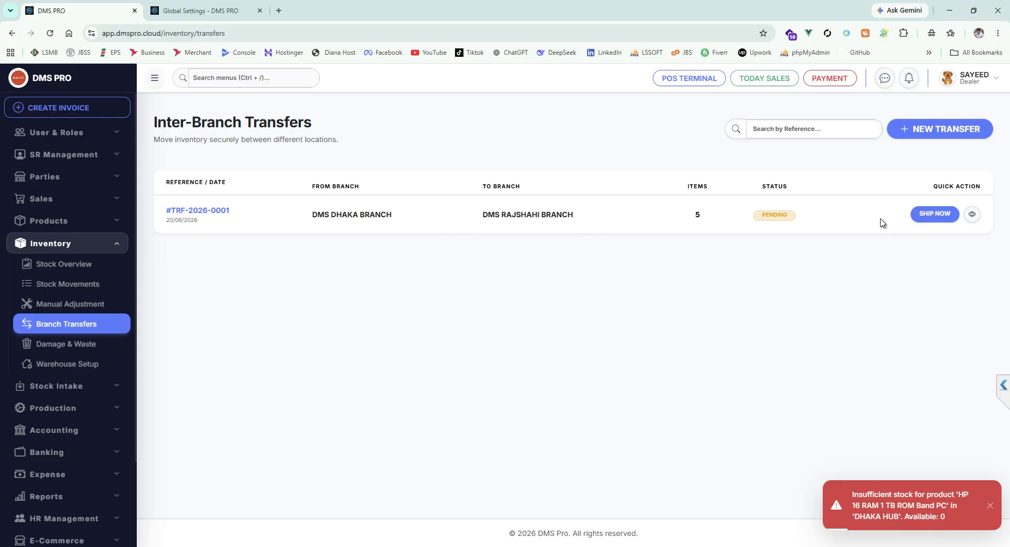
left_click(972, 214)
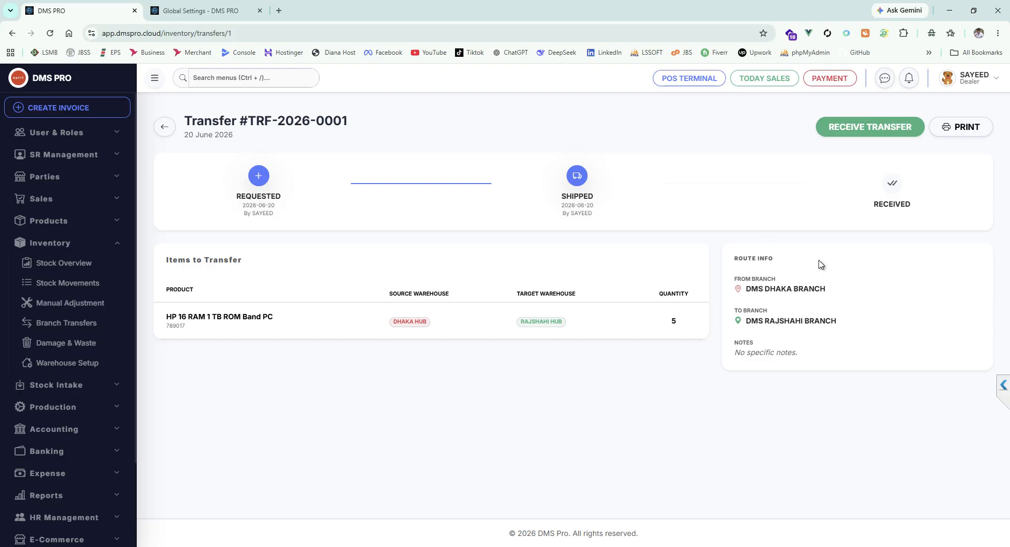
left_click(164, 126)
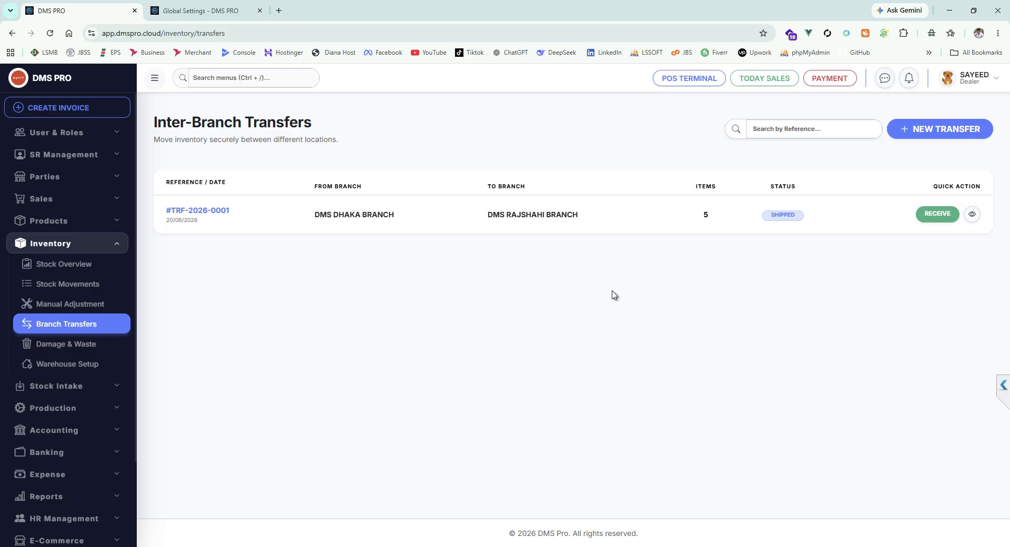
Step: Start a damage record for HP 16 RAM 1 TB ROM Band PC in DHAKA HUB by searching "ba", and leave it unsaved
left_click(65, 343)
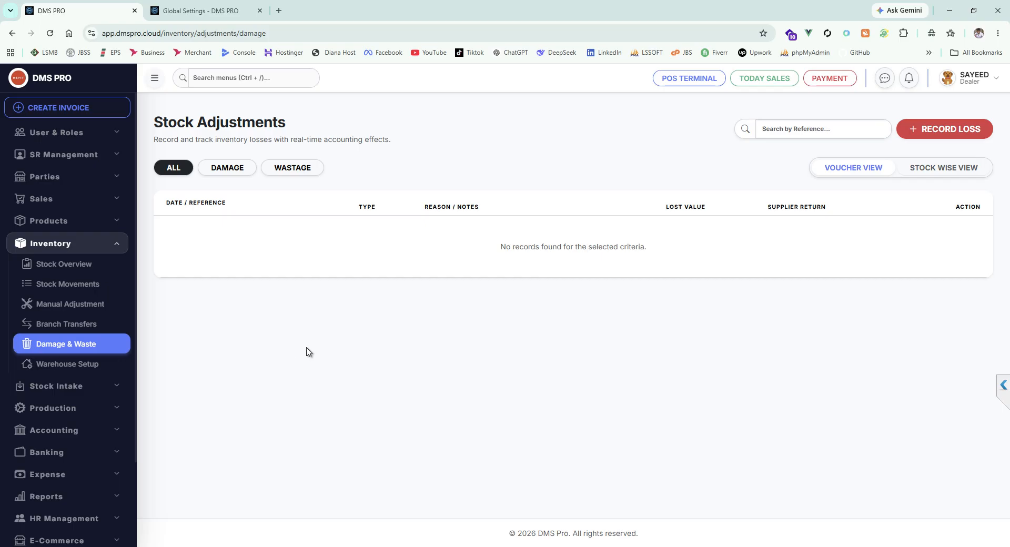
left_click(929, 130)
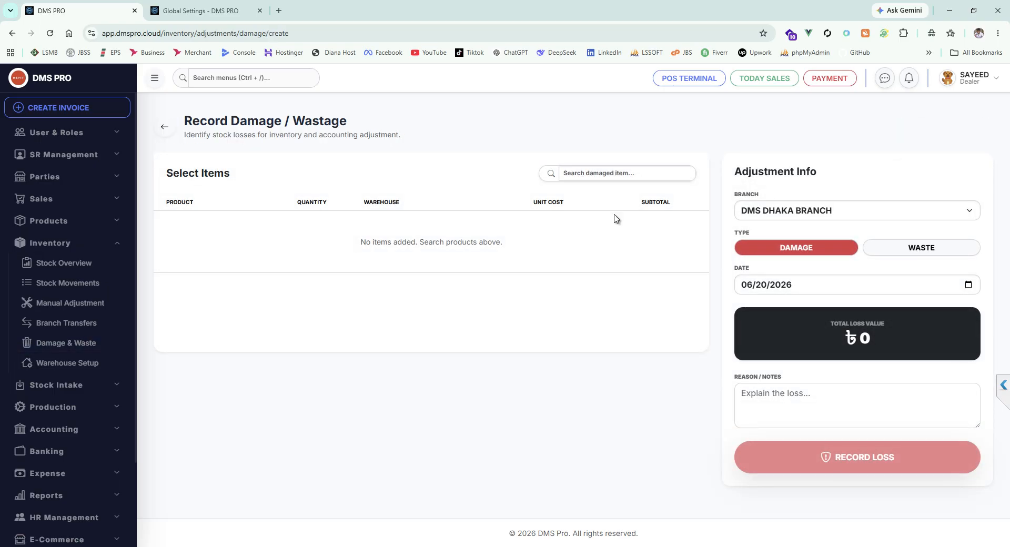
left_click(588, 172)
type("ba")
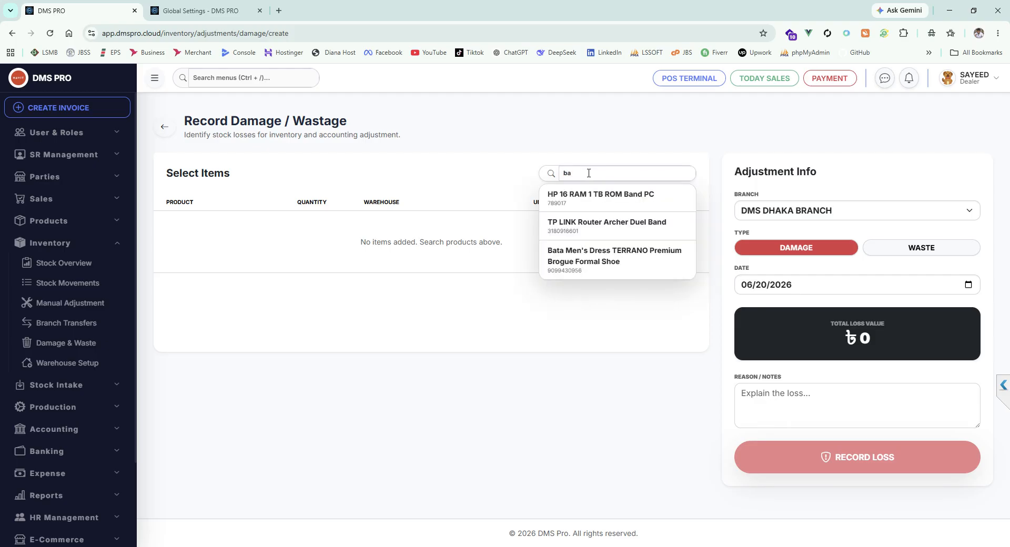
left_click(601, 197)
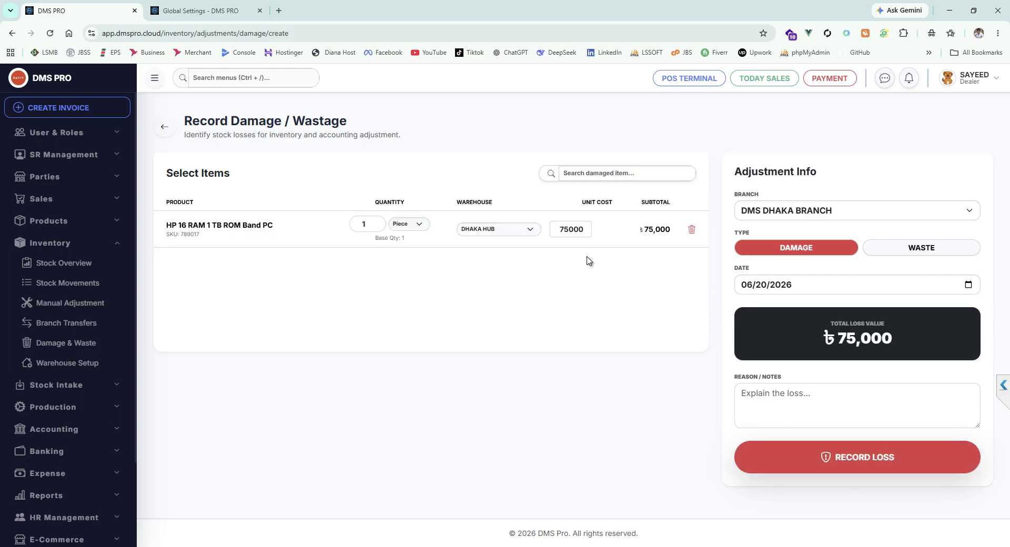
left_click(483, 235)
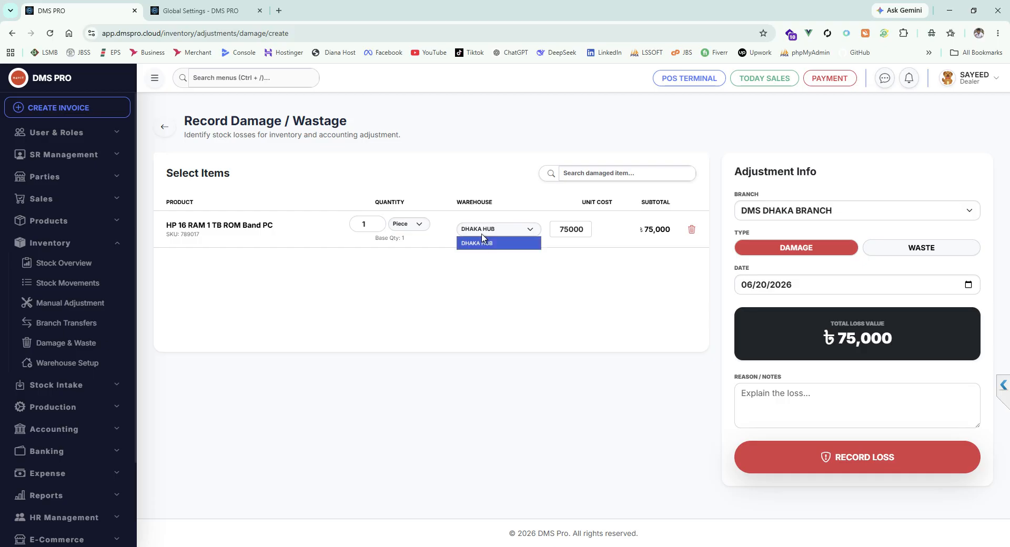
left_click(483, 243)
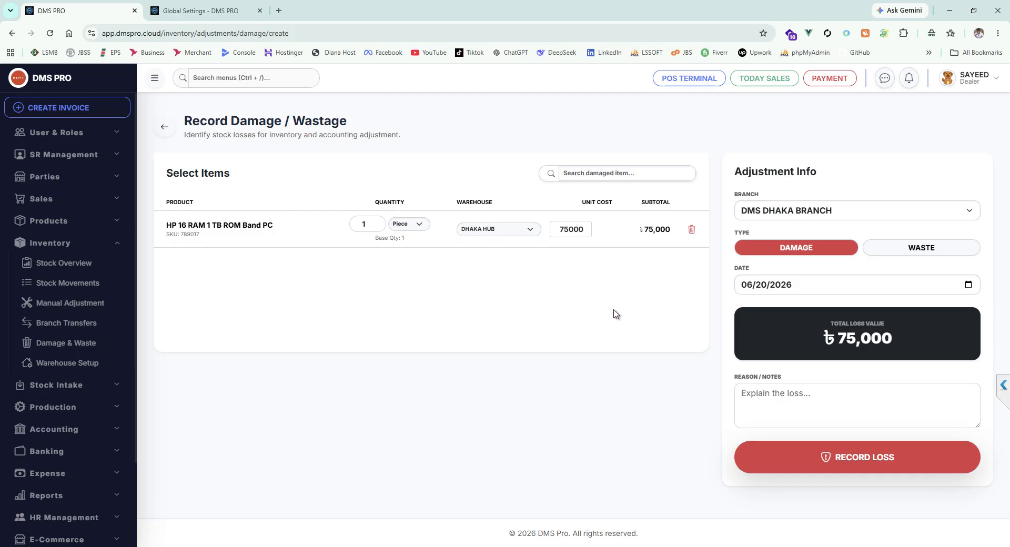
left_click(373, 226)
left_click(410, 235)
left_click(164, 130)
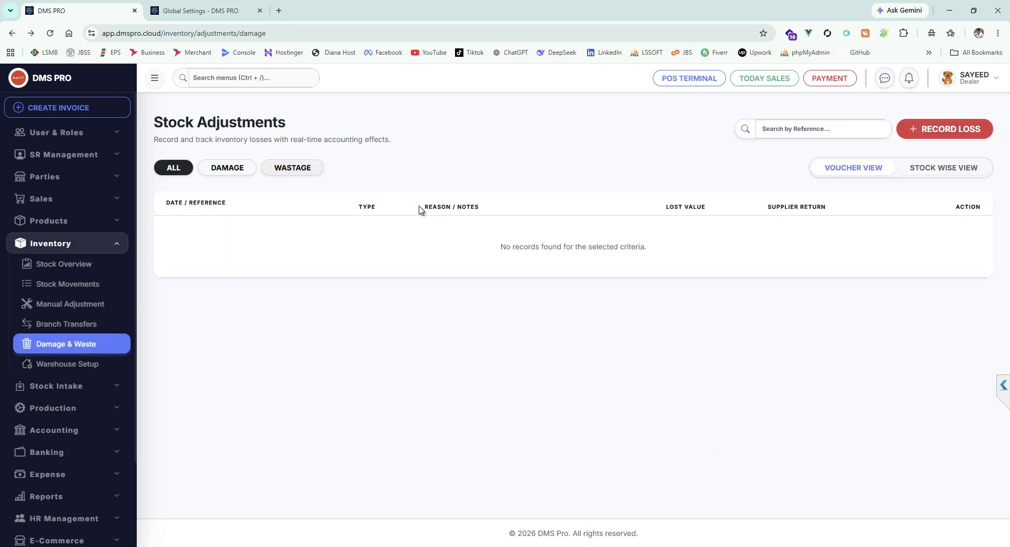
Step: Start a new damage record and add Bata Men's Dress TERRANO Premium Brogue Formal Shoe by searching "pr"
left_click(923, 130)
left_click(574, 175)
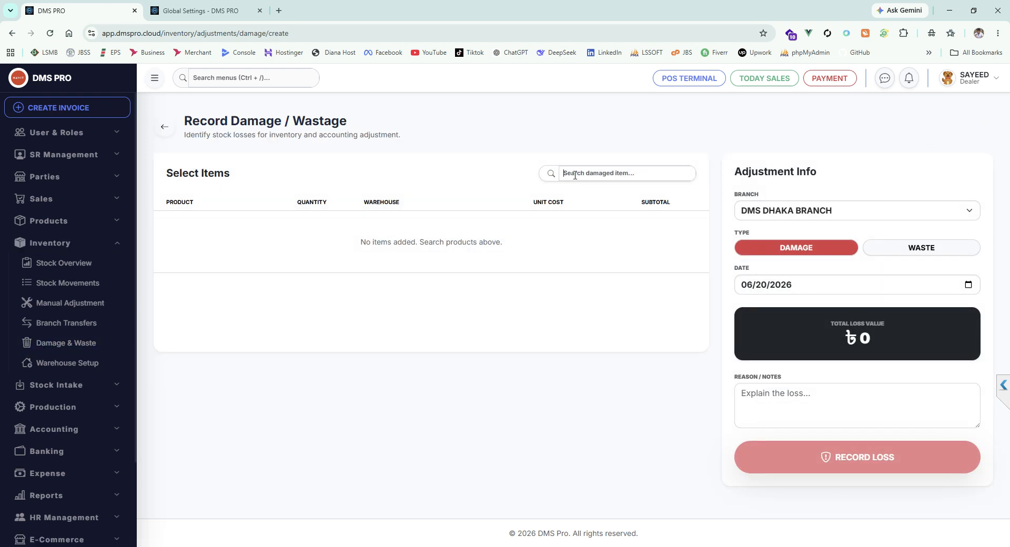
type("pr")
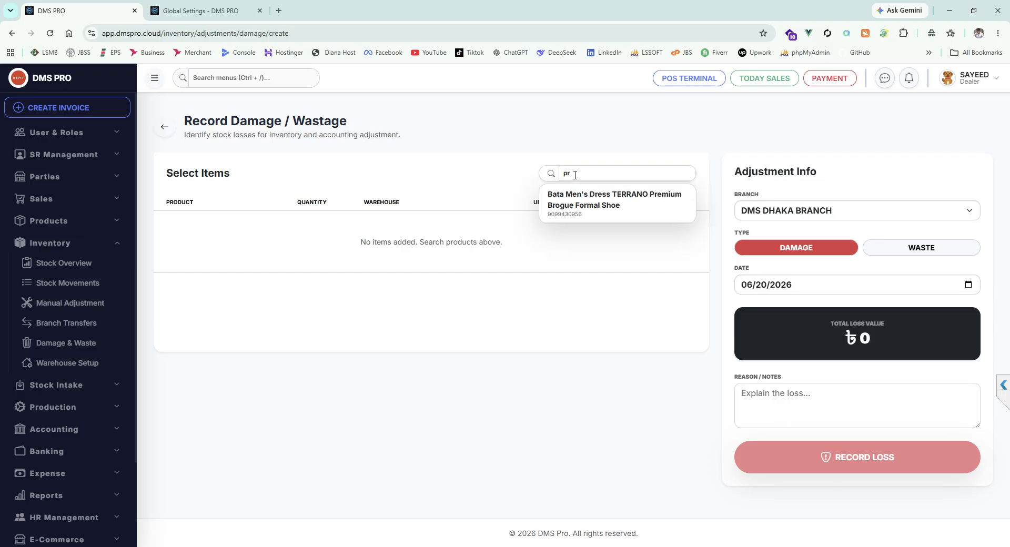
left_click(618, 198)
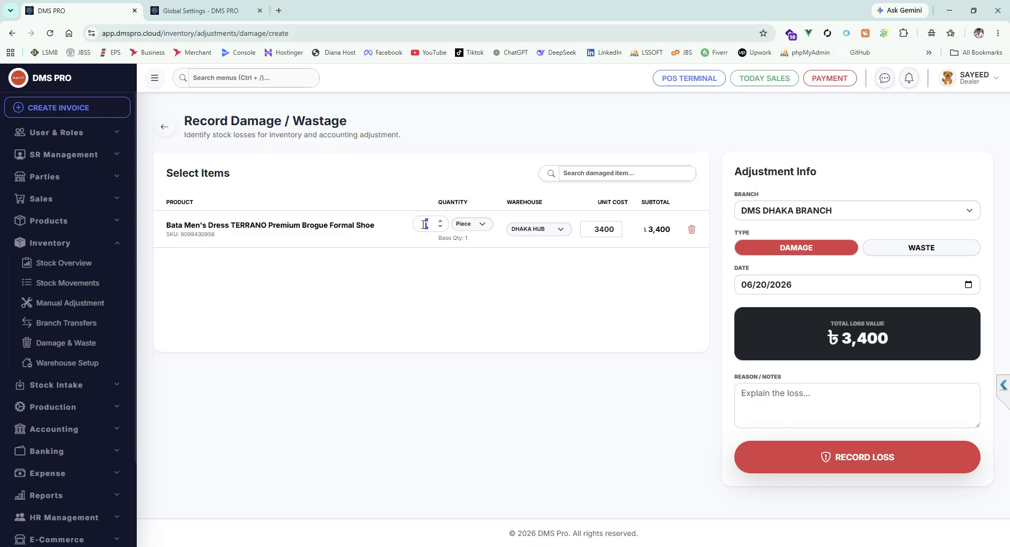
Step: Set the Bata shoe's damaged quantity to 5 and try to record the loss for DMS DHAKA BRANCH
type("5")
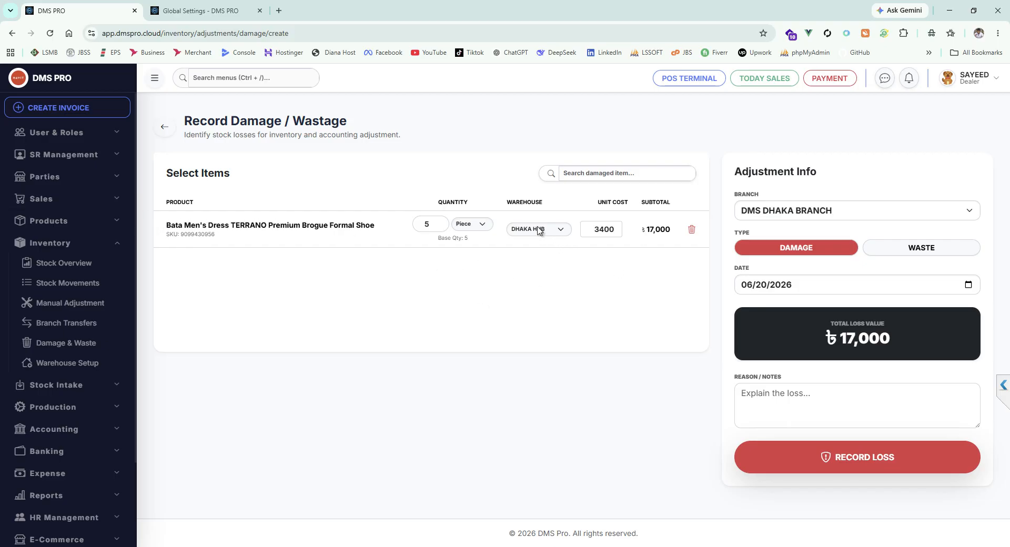
left_click(831, 211)
left_click(831, 211)
left_click(859, 459)
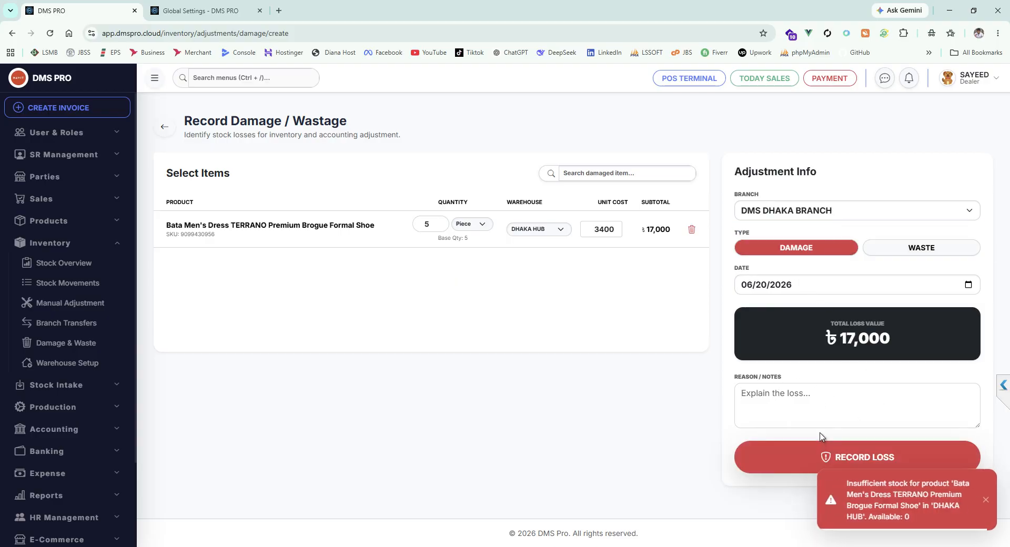
Step: Reduce the Bata shoe's damaged quantity to 1 and try to record the loss again
left_click(440, 227)
type("1")
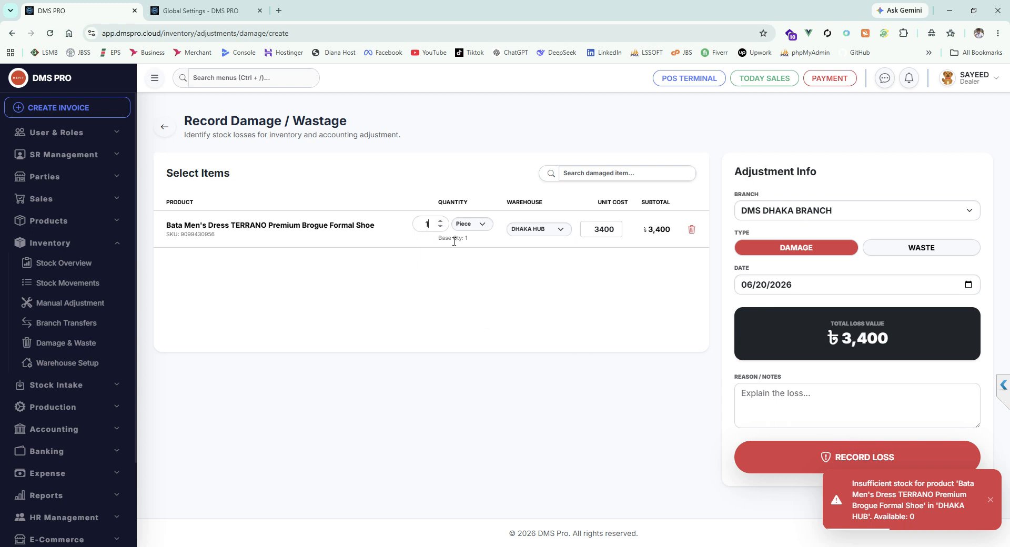
left_click(814, 459)
type("h")
key("BackSpace")
type("a")
key("BackSpace")
type("h")
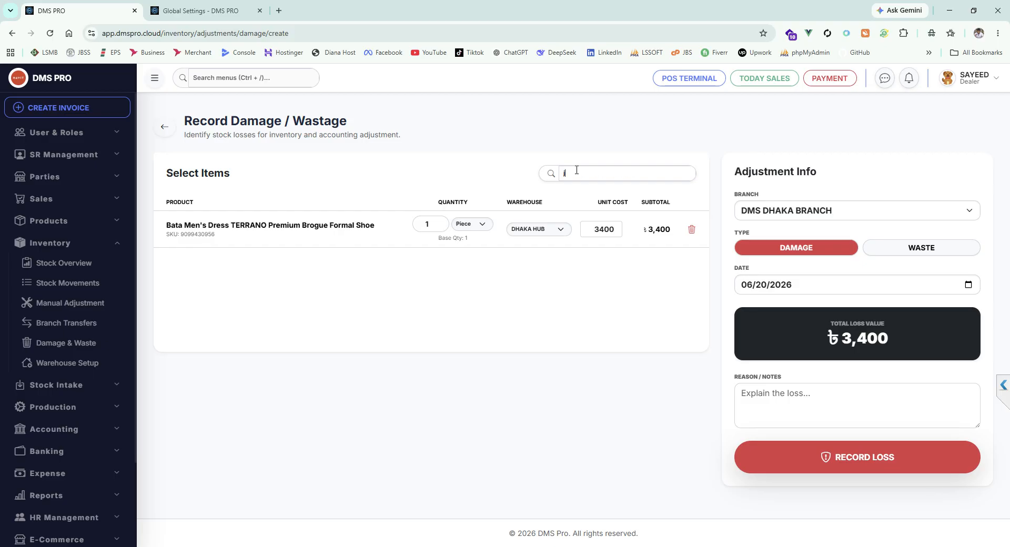
key("BackSpace")
type("k")
key("BackSpace")
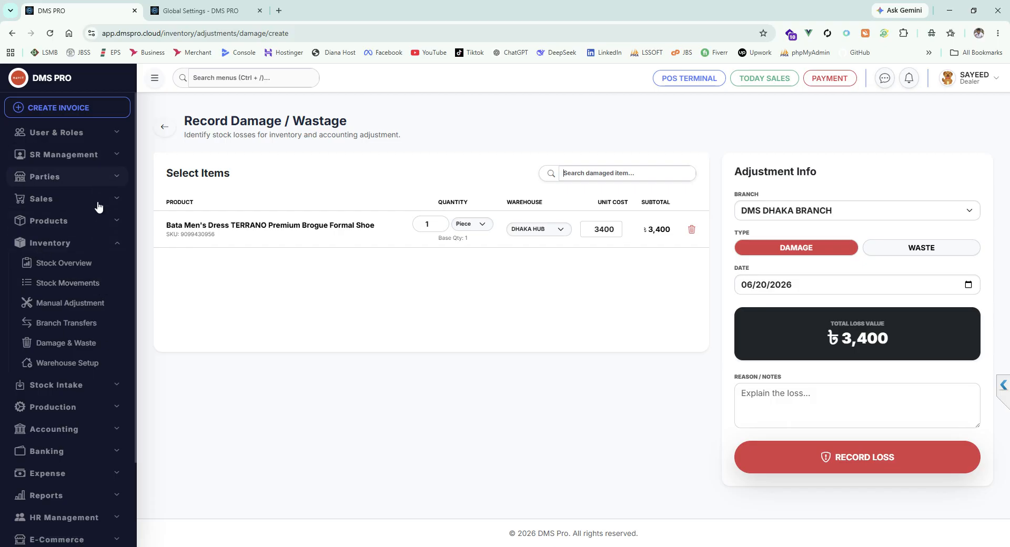
Step: Open the 970 EVO Plus 500GB SSD from the product list and copy its product name
left_click(98, 221)
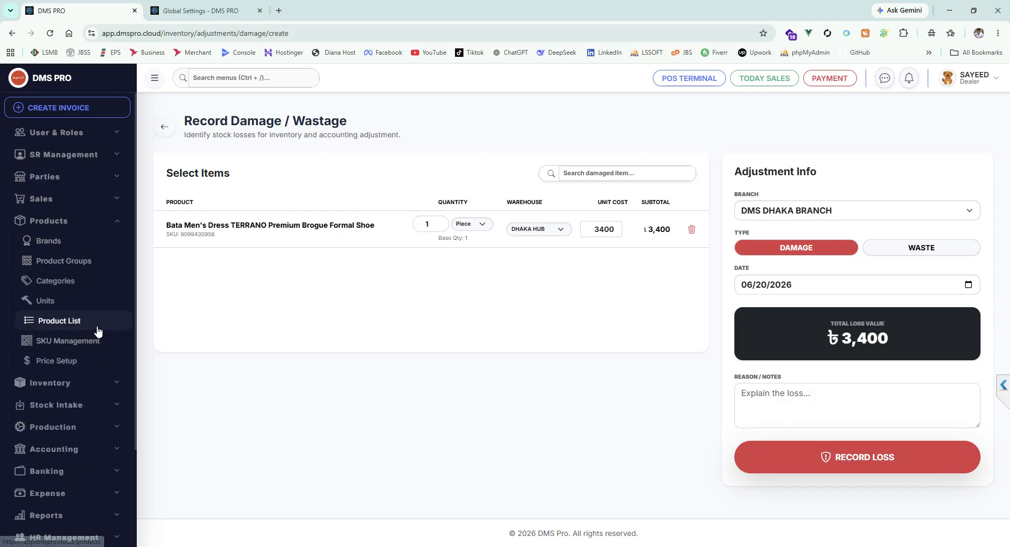
left_click(98, 329)
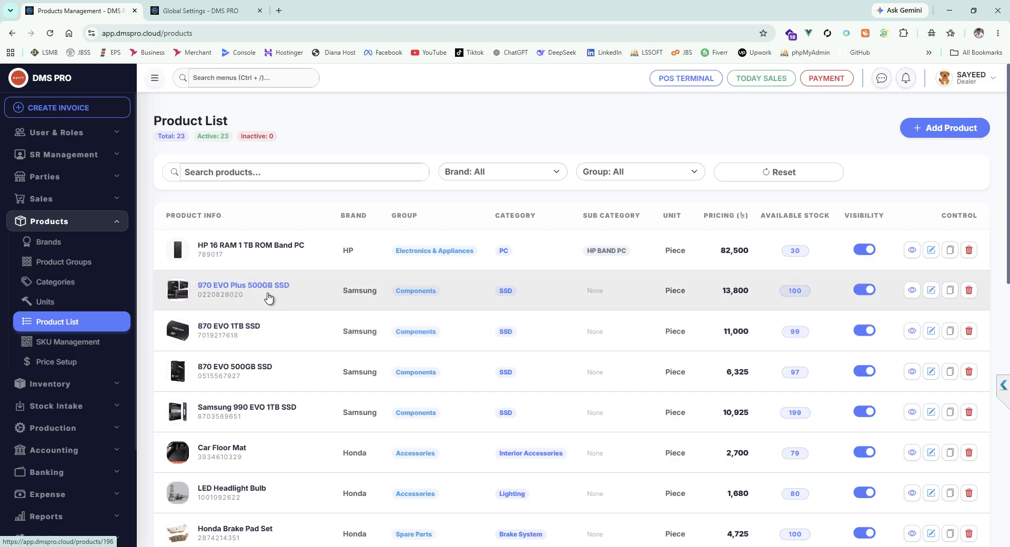
left_click(257, 289)
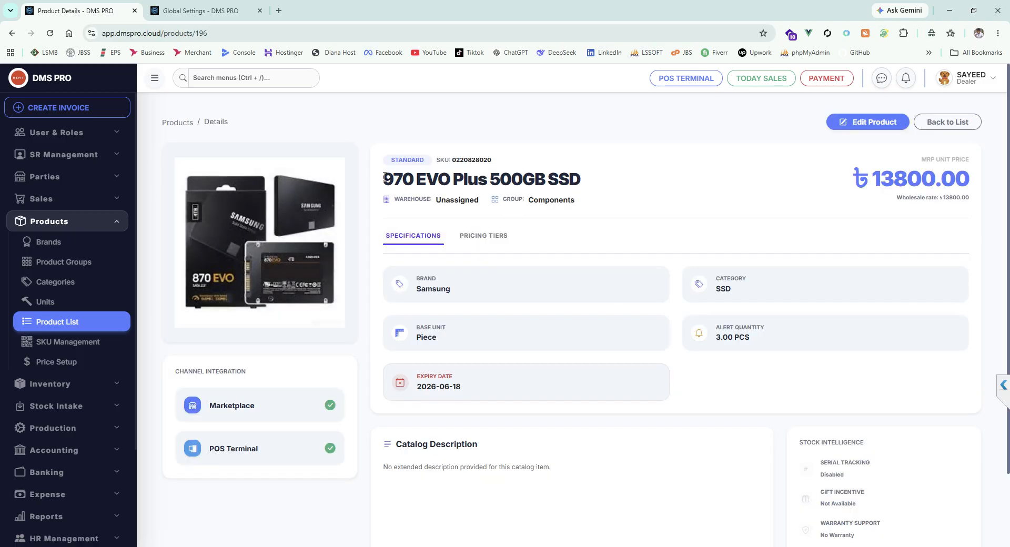
left_click_drag(385, 176, 579, 174)
key("ctrl+c")
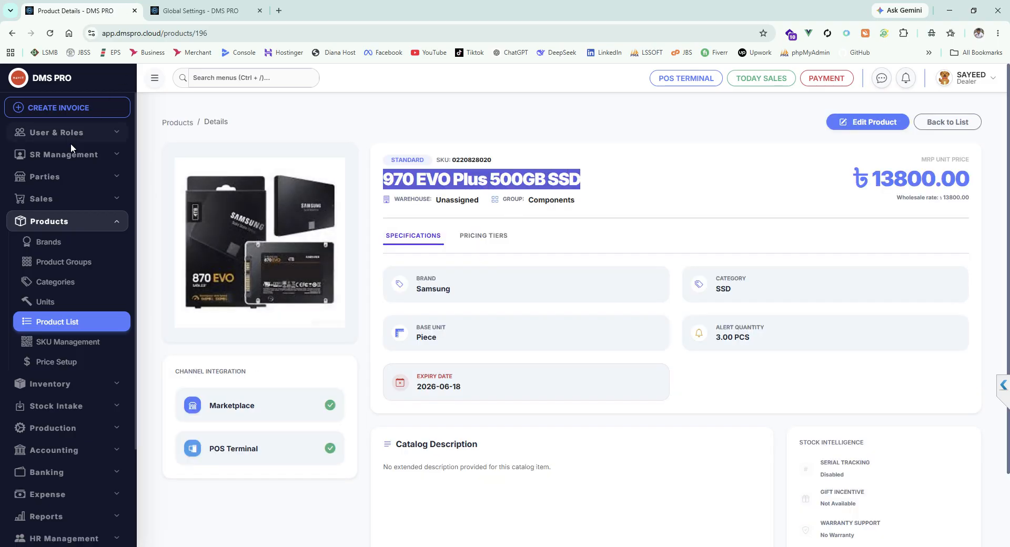
Step: Open the Stock Intake form for damage and wastage returns in a new browser tab
scroll(81, 389, "down", 1)
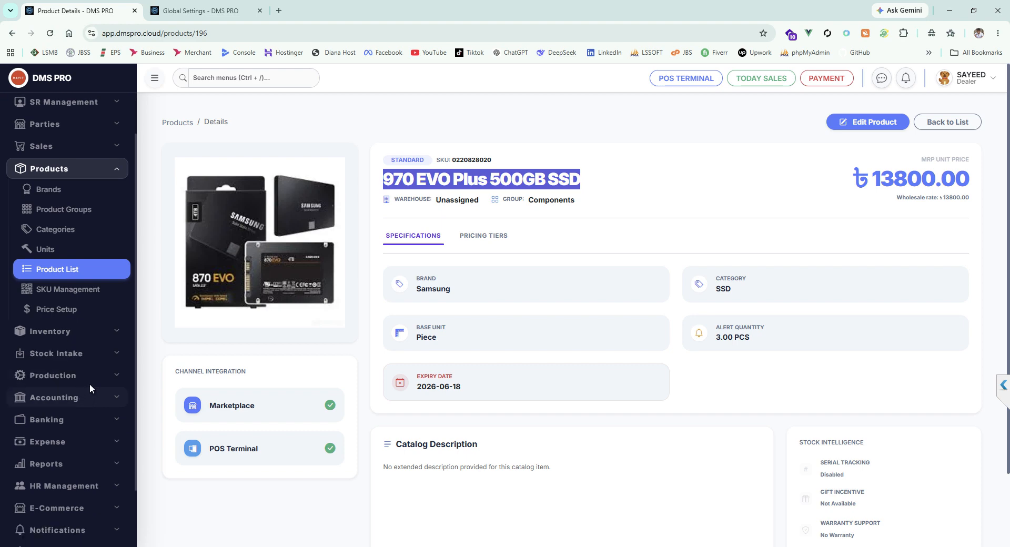
left_click(90, 358)
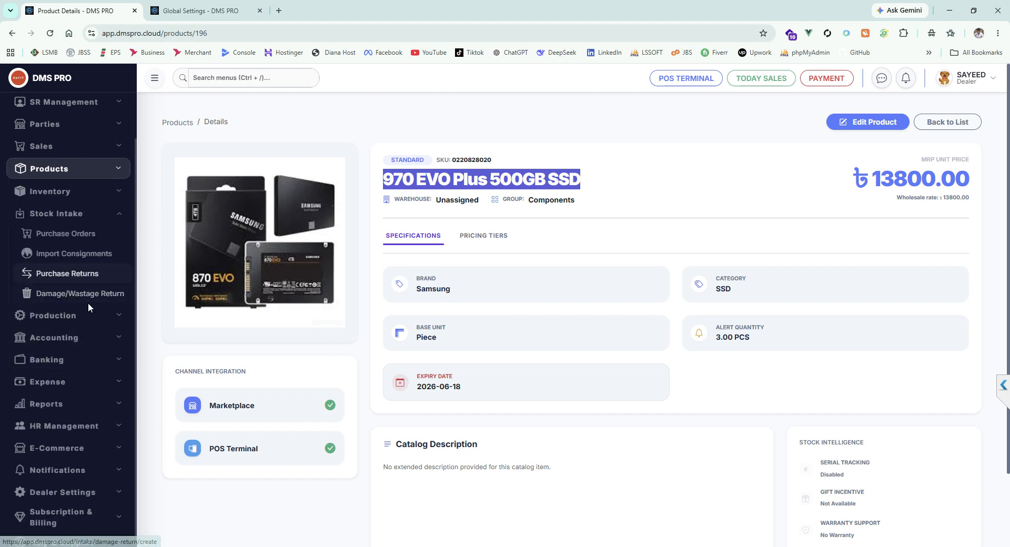
left_click(66, 293)
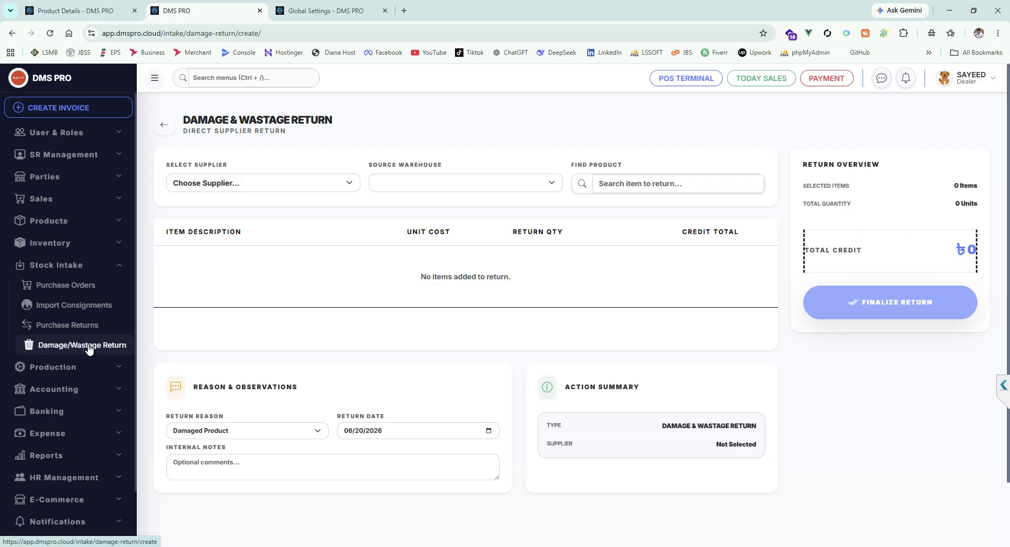
Step: Record a new damage loss for one 970 EVO Plus 500GB SSD in DHAKA HUB, finding it by the copied name
left_click(95, 243)
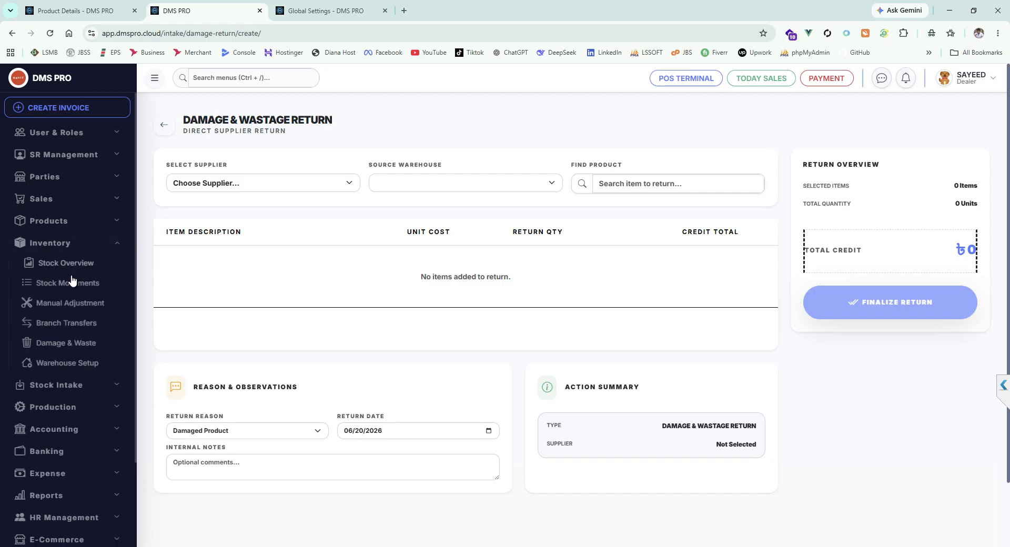
left_click(87, 342)
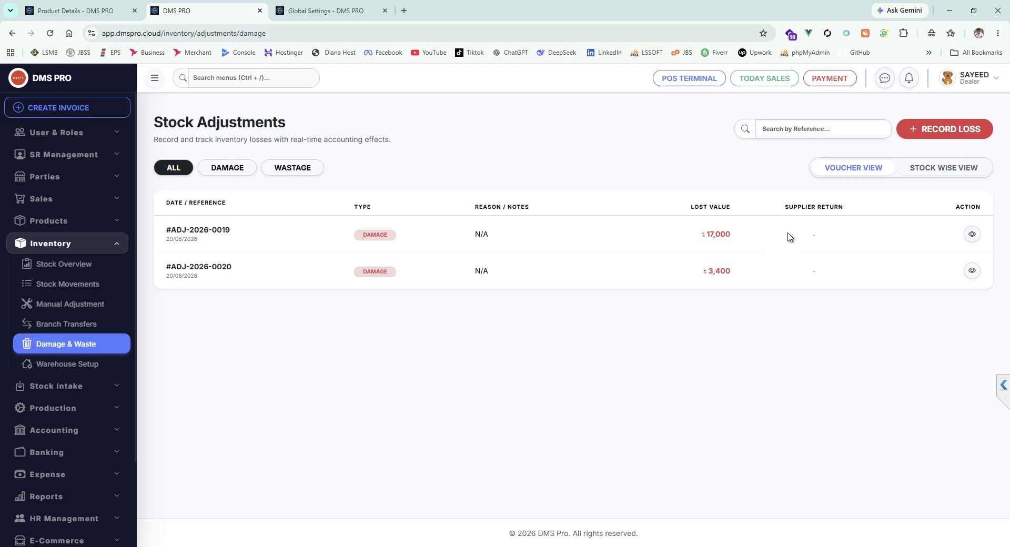
left_click(928, 130)
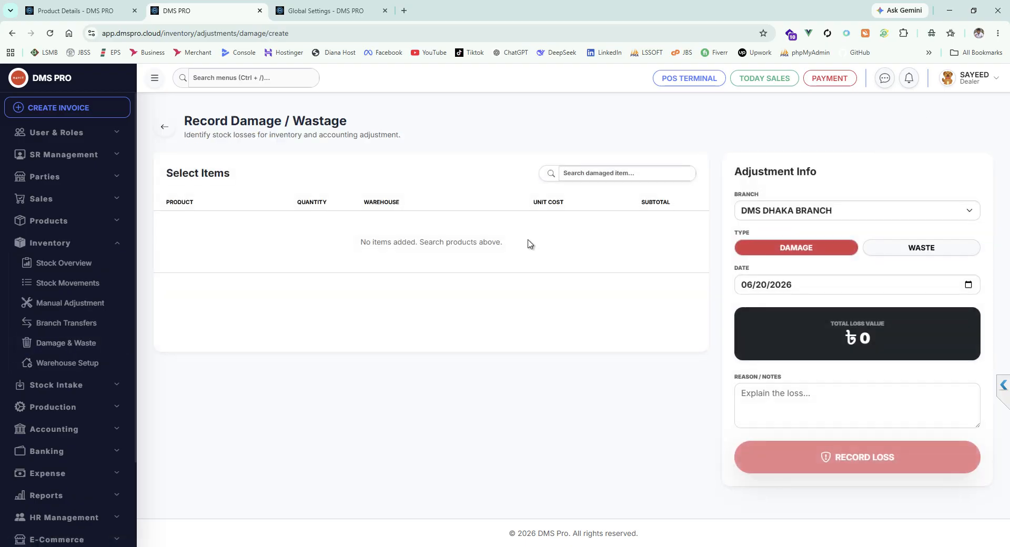
left_click(589, 172)
key("ctrl+v")
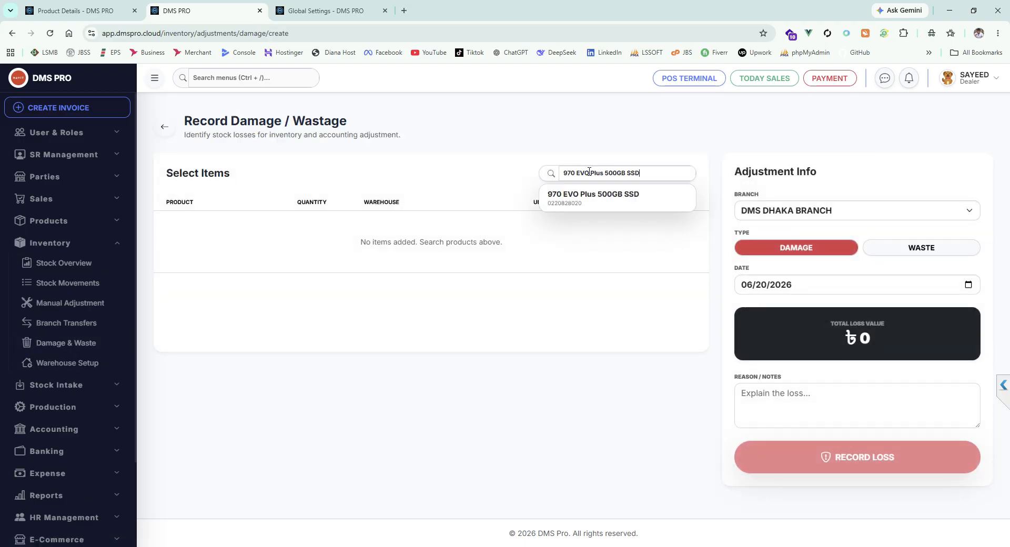
left_click(595, 204)
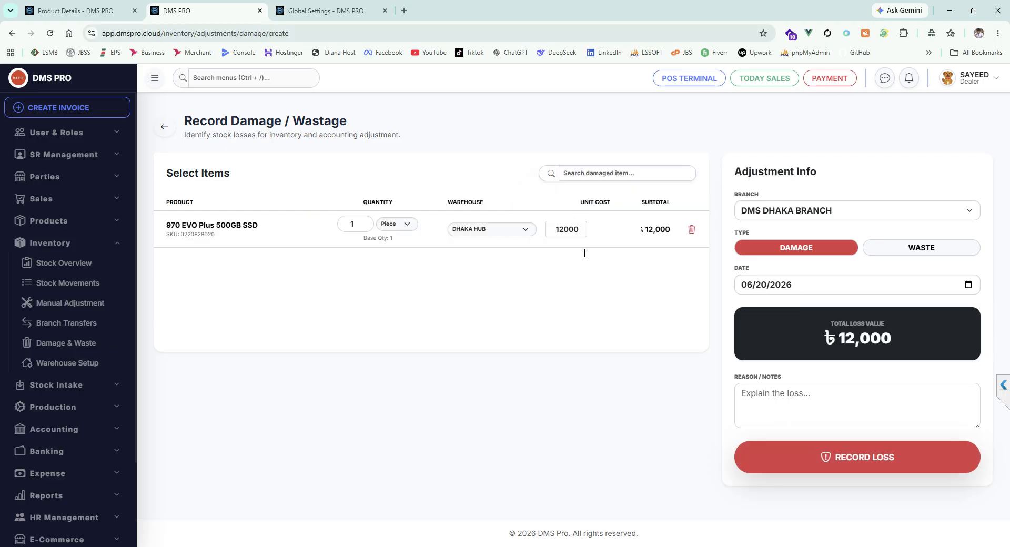
left_click(867, 466)
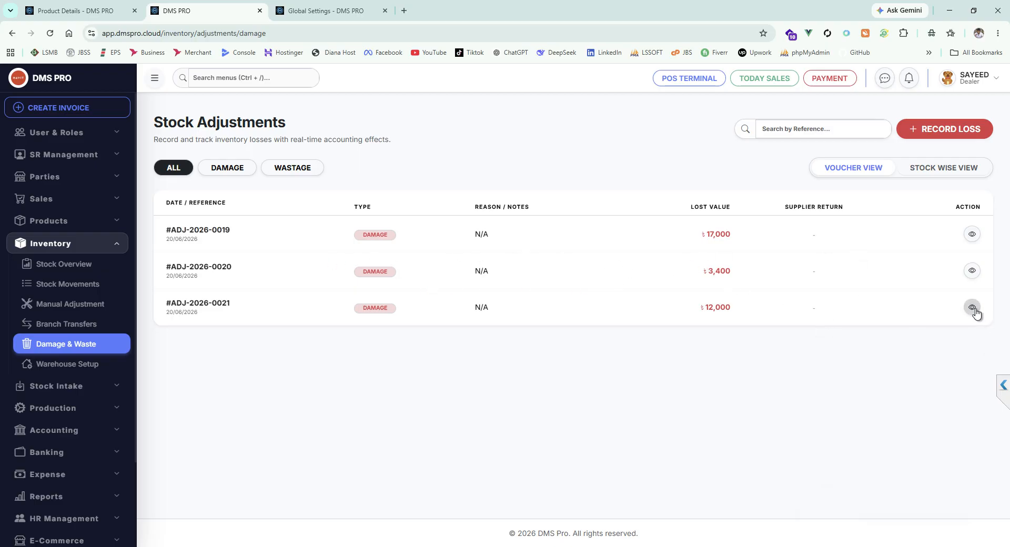
Step: View the details of the SSD damage record, and return to the product list in the product details tab
left_click(971, 308)
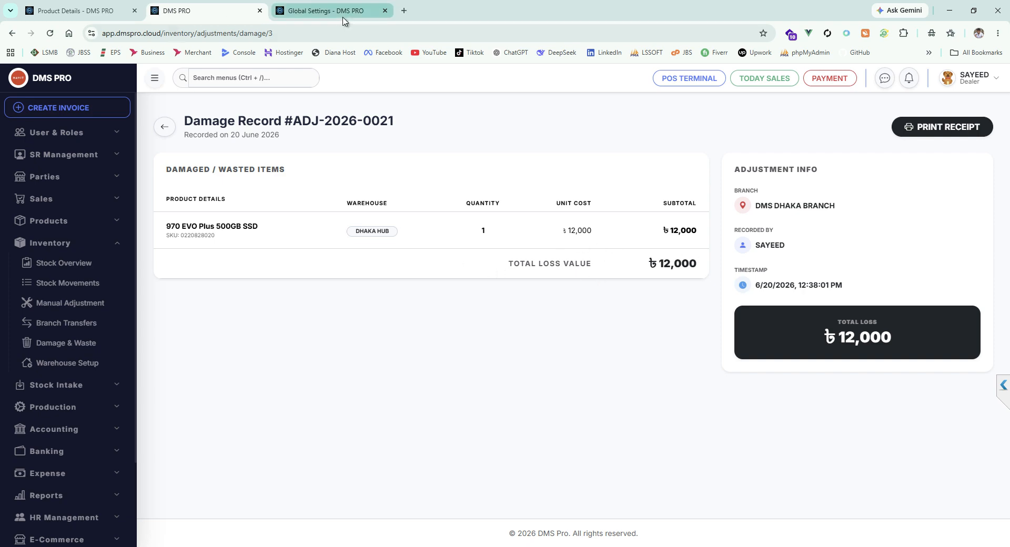
left_click(325, 9)
left_click(190, 6)
left_click(93, 3)
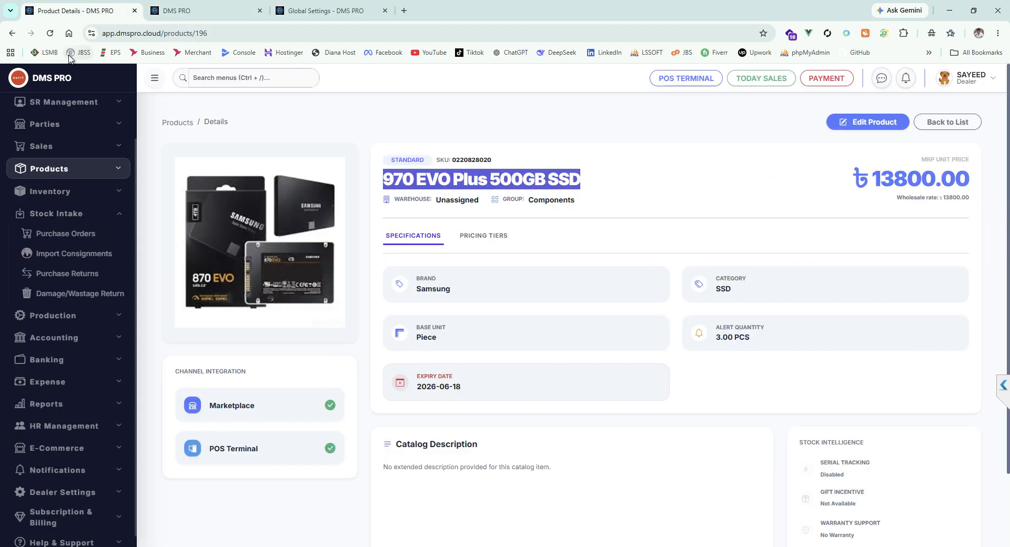
left_click(11, 33)
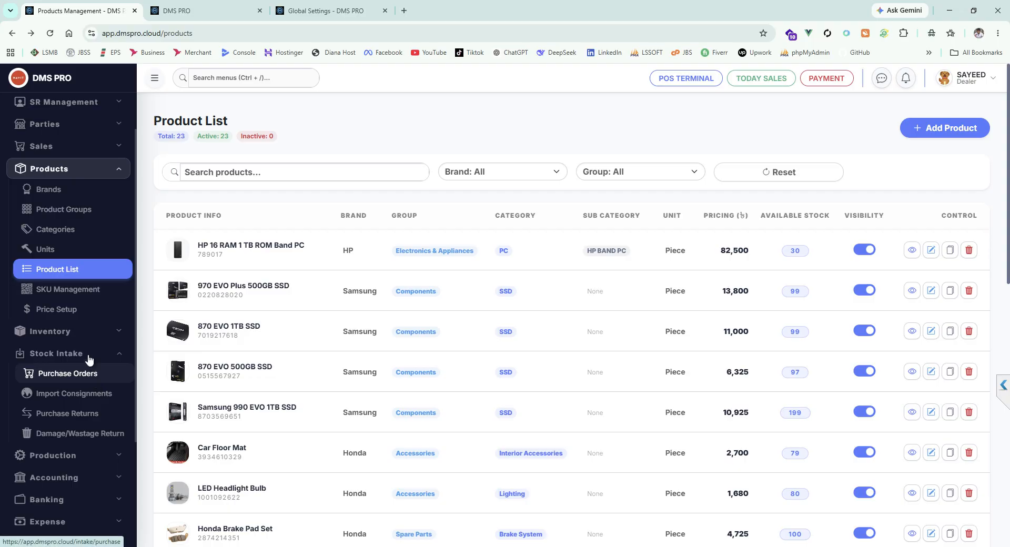
Step: Examine the available stock and damage/wastage figures of the 970 EVO Plus 500GB SSD in the stock overview
left_click(78, 335)
left_click(79, 211)
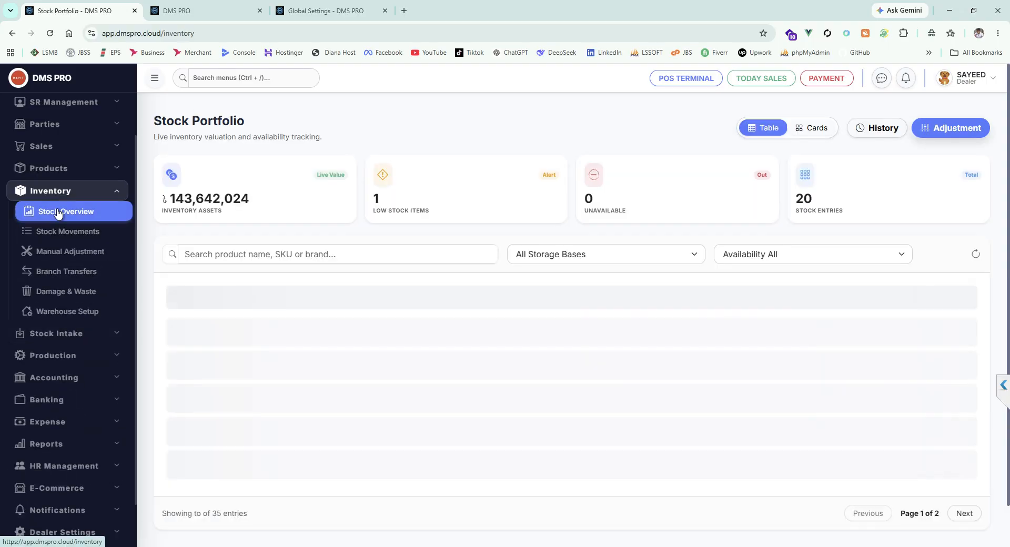
scroll(503, 306, "down", 1)
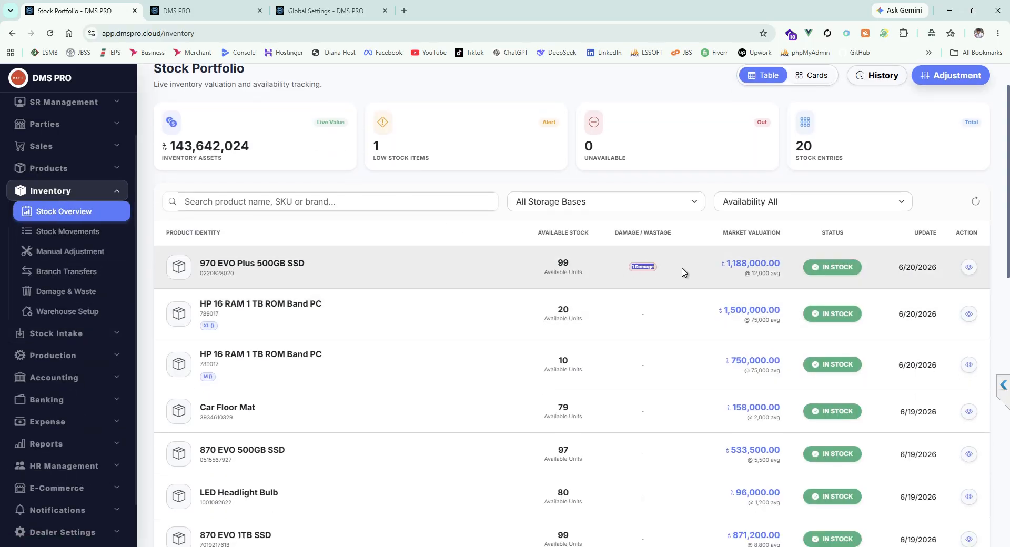
left_click_drag(680, 271, 623, 273)
left_click(674, 277)
scroll(658, 284, "down", 4)
scroll(665, 326, "up", 5)
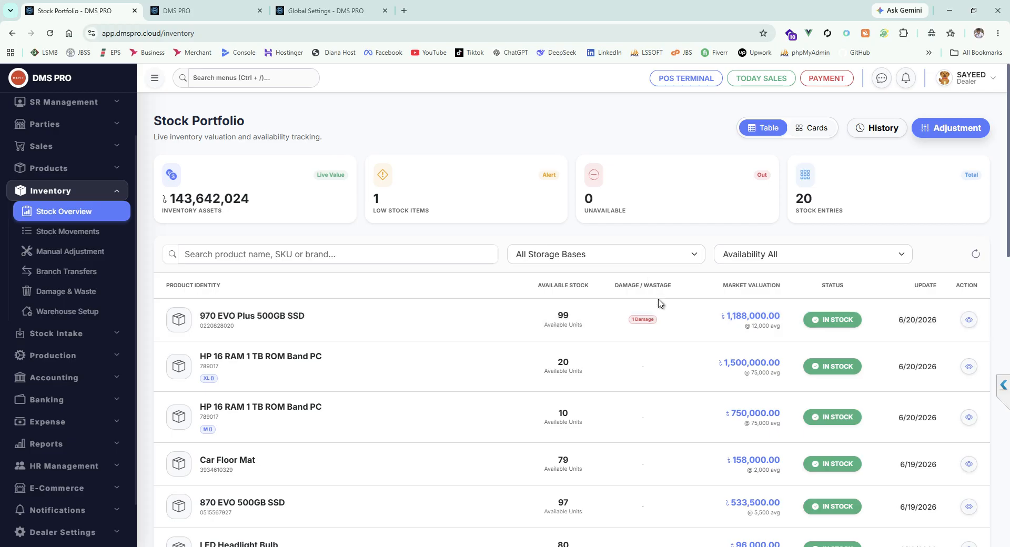
scroll(654, 310, "down", 2)
left_click_drag(556, 209, 581, 213)
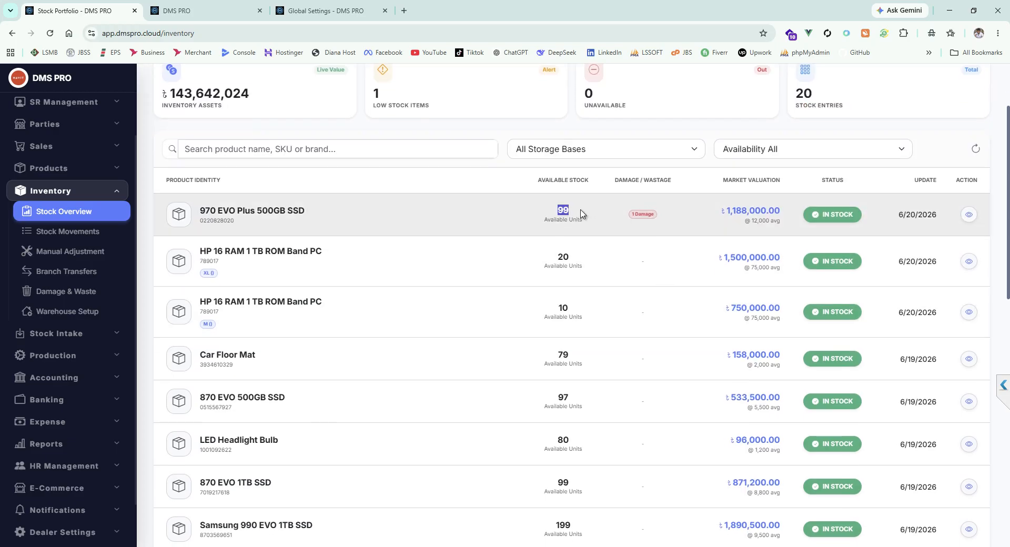
left_click(630, 215)
Step: Review the damage and waste records in stock-wise and voucher views, and filter them by damage and by wastage
left_click(66, 291)
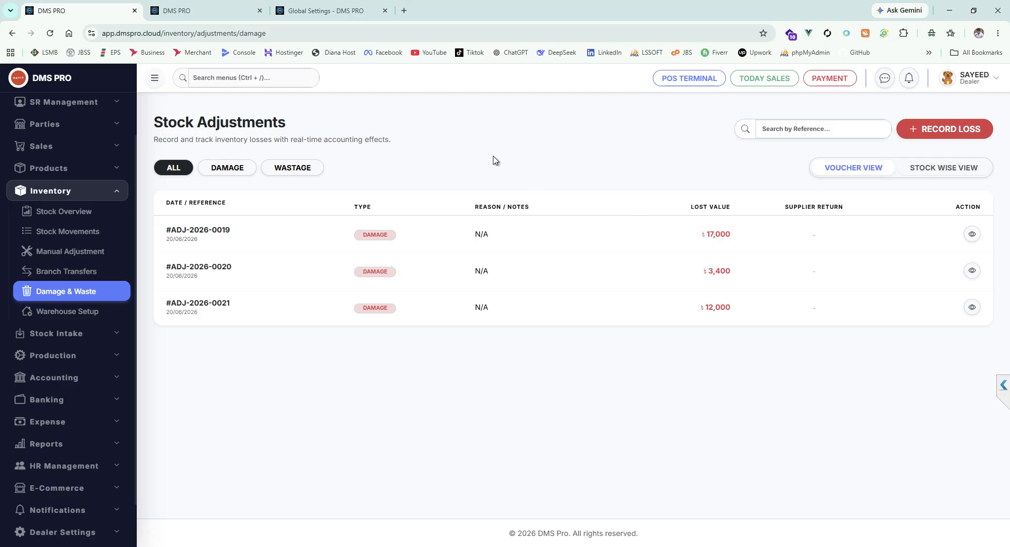
left_click(68, 311)
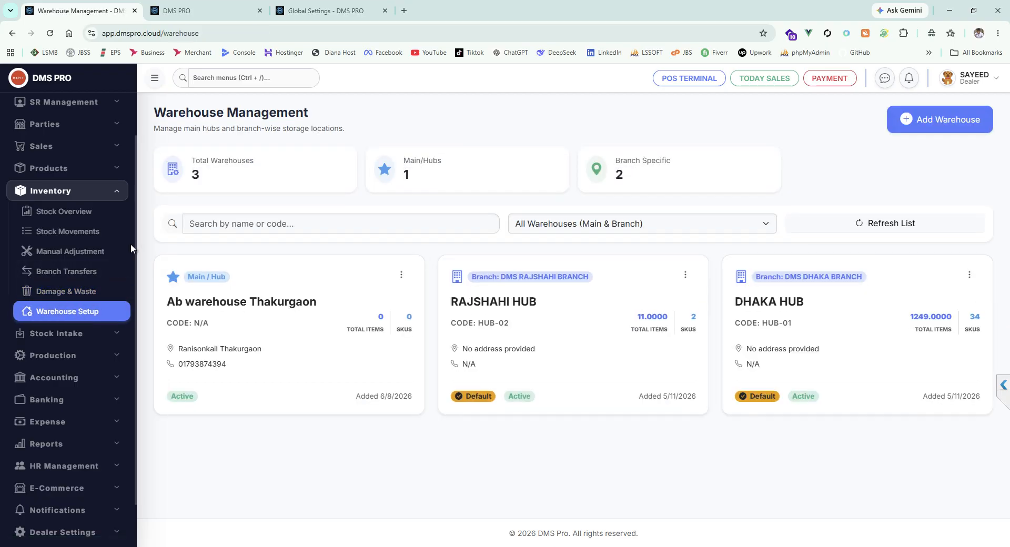
left_click(66, 291)
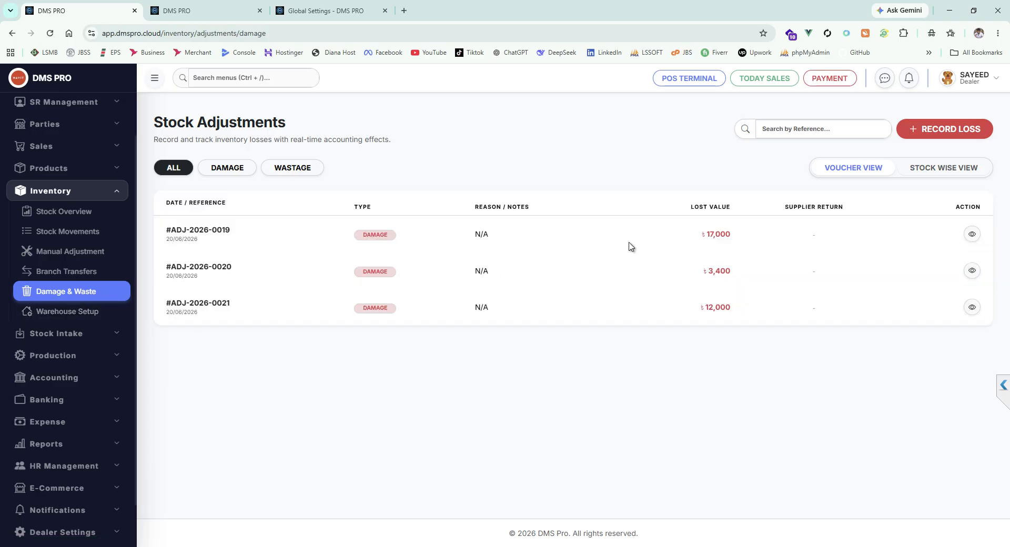
left_click(937, 172)
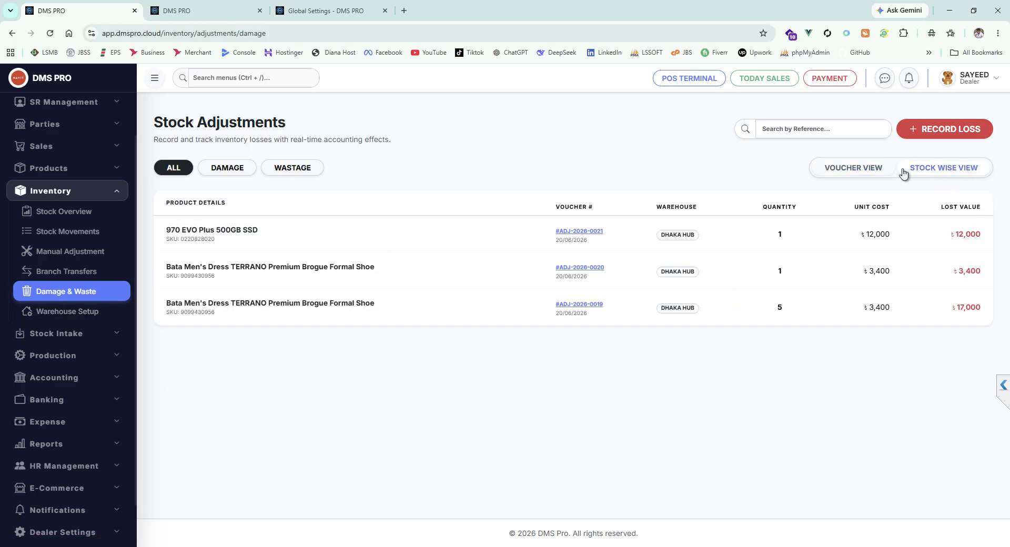
left_click(870, 172)
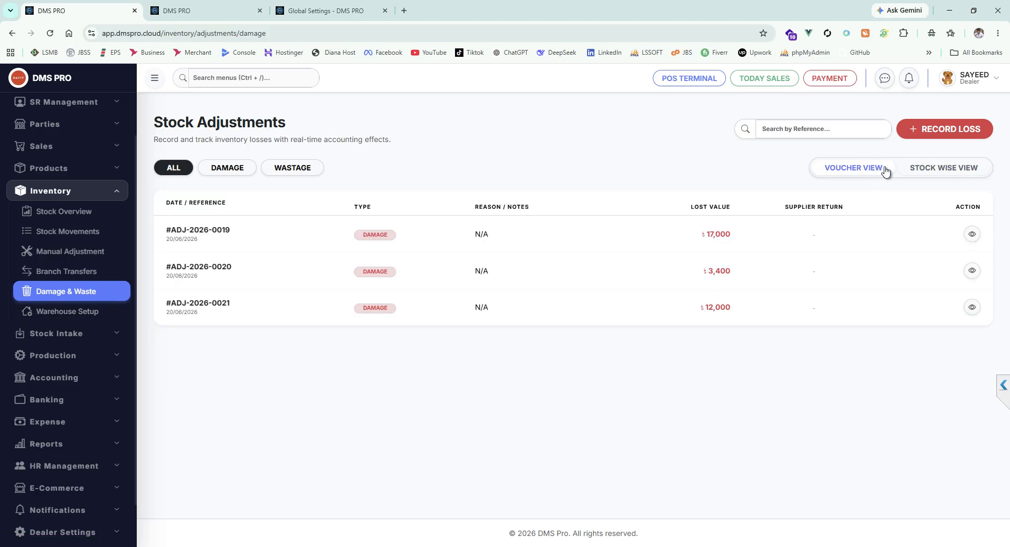
left_click(225, 170)
left_click(295, 171)
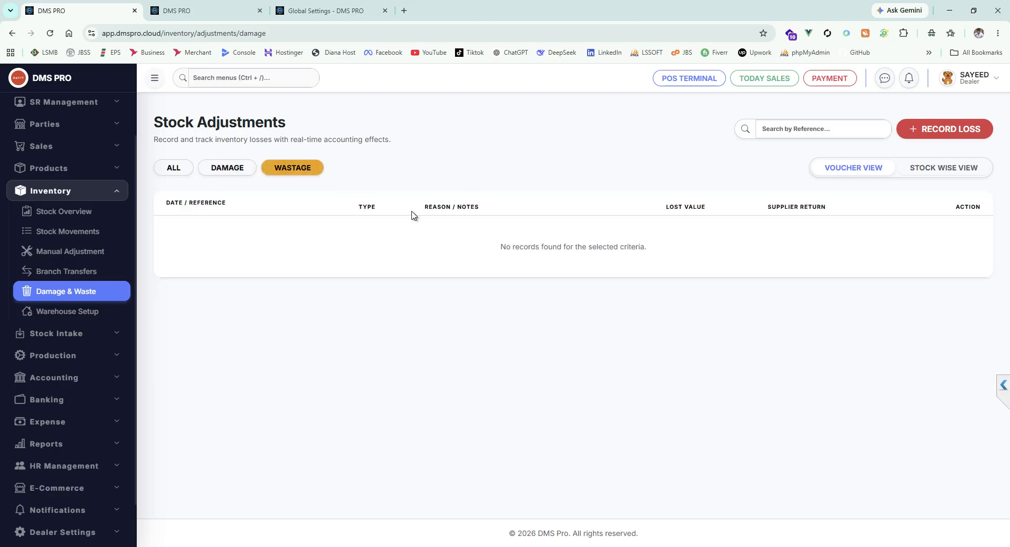
Step: Start a new inter-branch transfer from DMS DHAKA BRANCH to DMS RAJSHAHI BRANCH
left_click(90, 272)
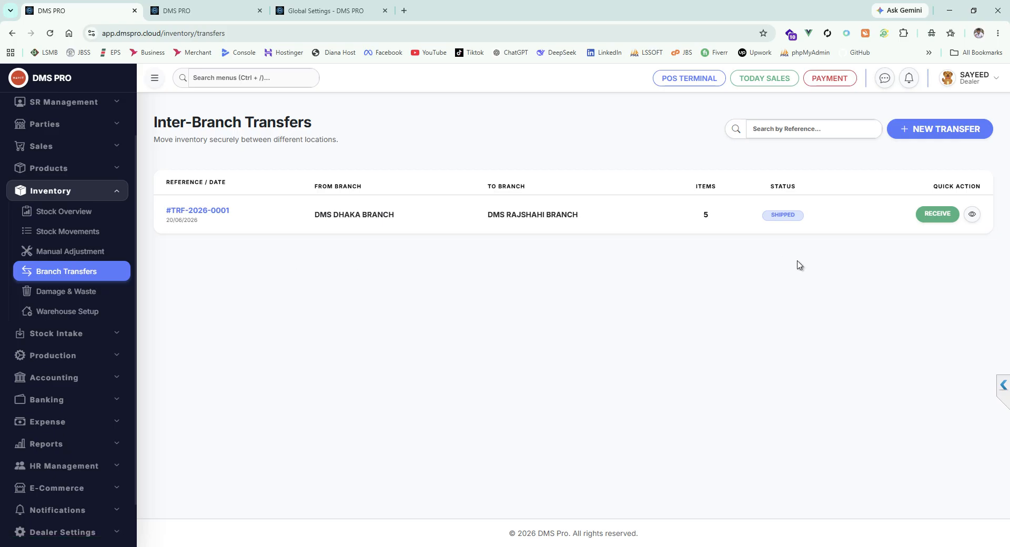
left_click(936, 134)
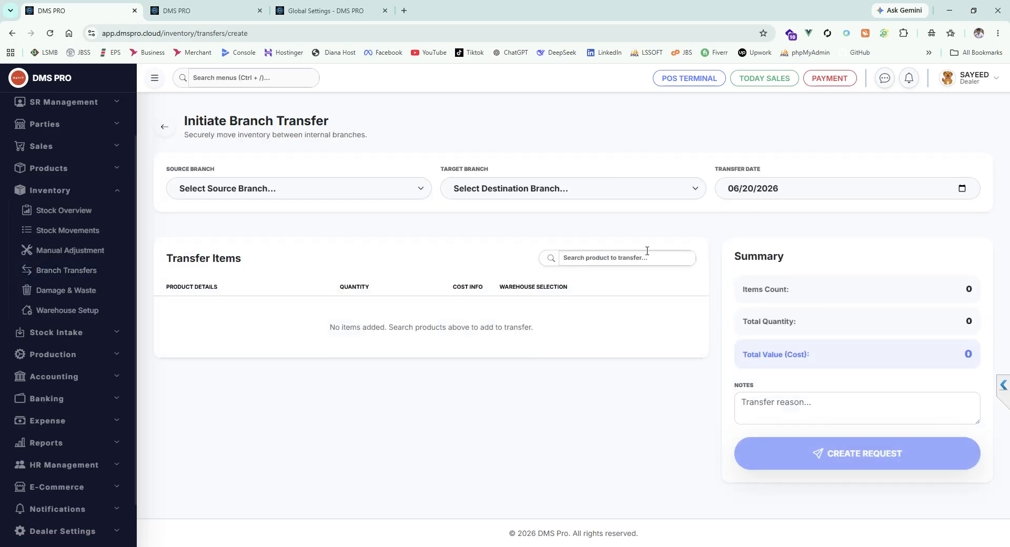
left_click(350, 189)
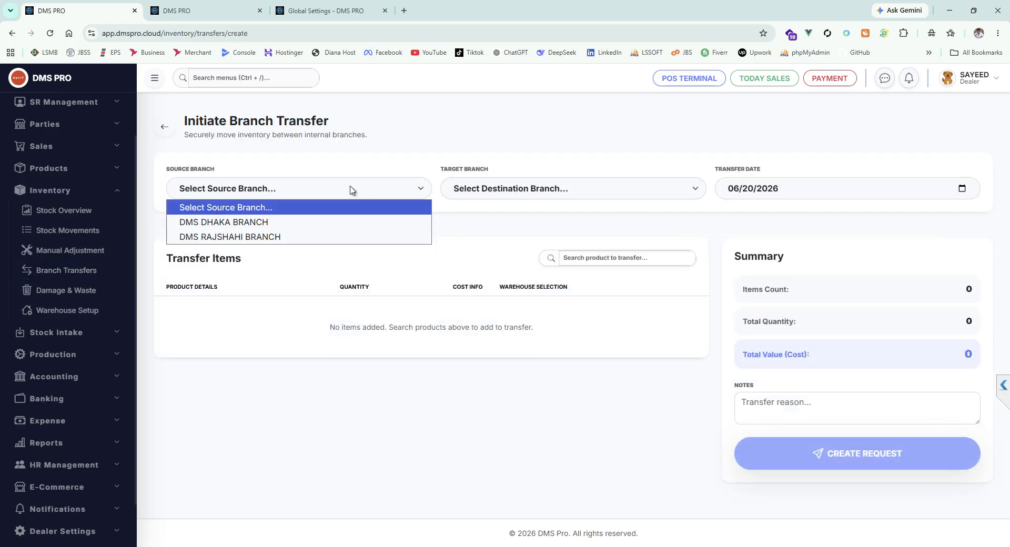
left_click(239, 222)
left_click(529, 189)
left_click(515, 223)
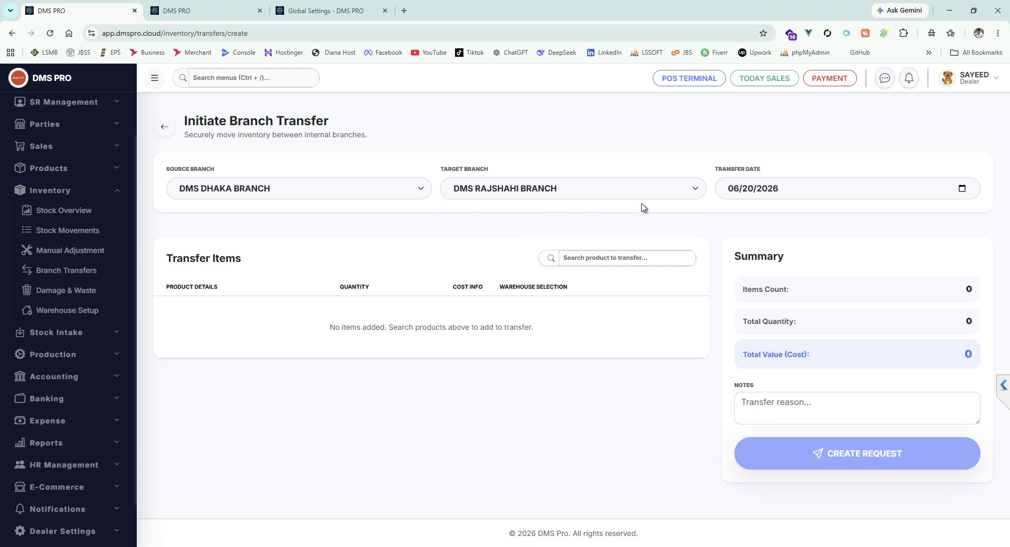
Step: Add the 970 EVO Plus 500GB SSD to the transfer items by its copied name, with quantity 9
left_click(616, 257)
type("970 EVO Plus 500GB SSD")
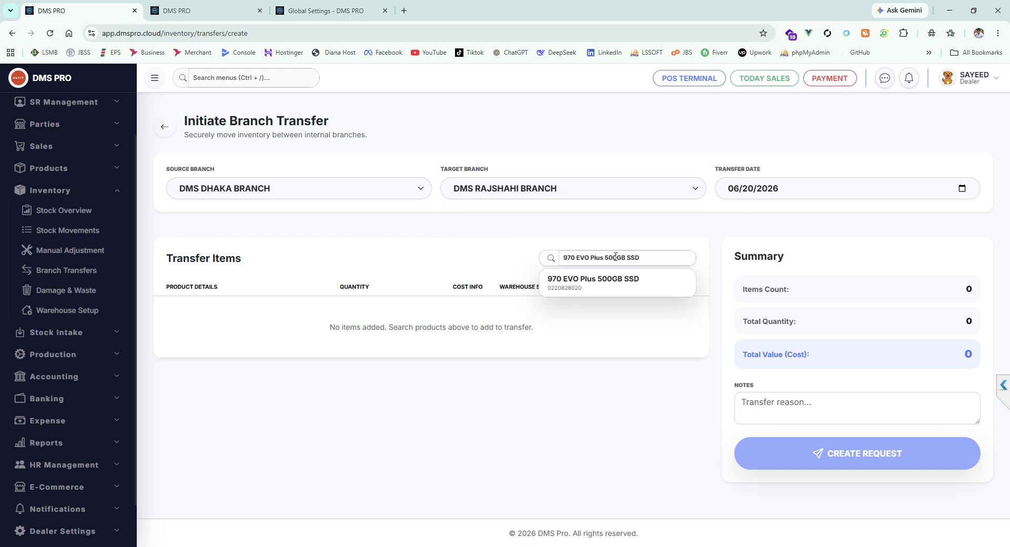
left_click(597, 295)
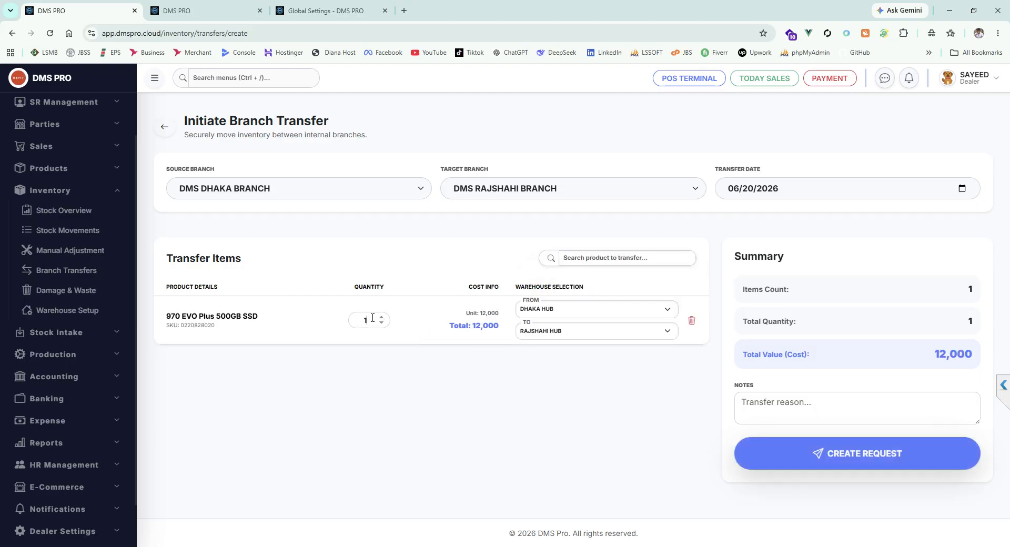
key("BackSpace")
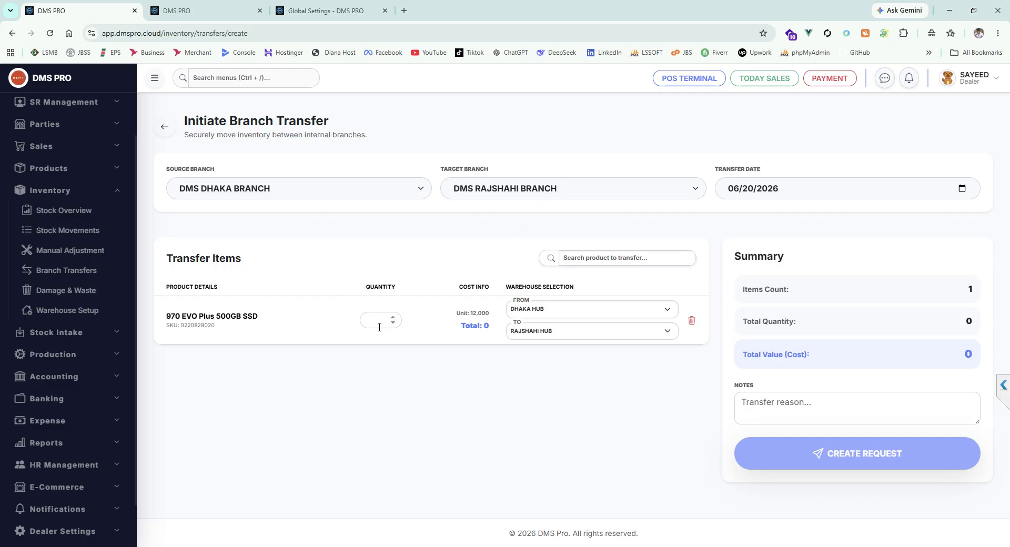
type("9")
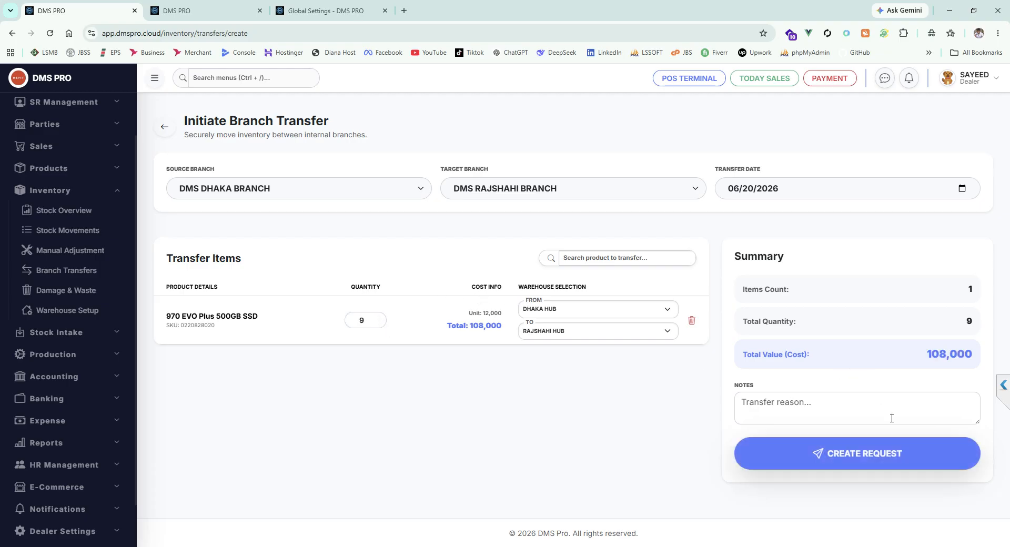
Step: Create the transfer request for the SSDs and ship it, confirming the stock deduction from the source warehouse
left_click(878, 454)
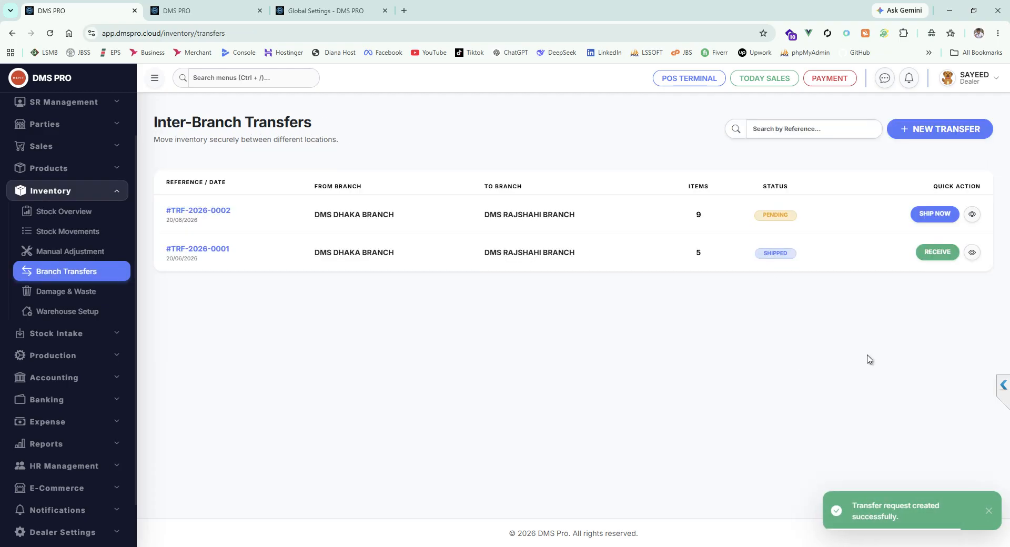
left_click(934, 214)
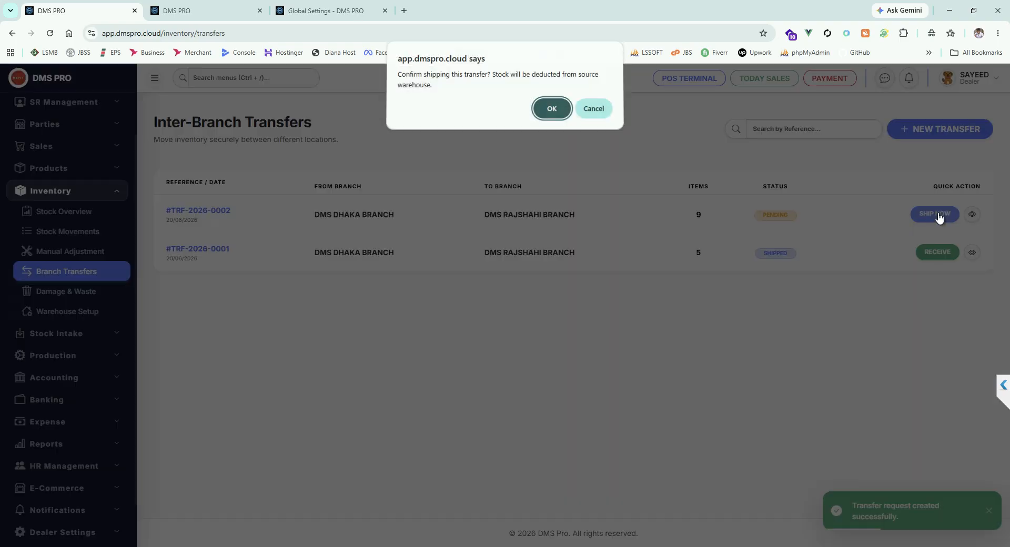
left_click(542, 111)
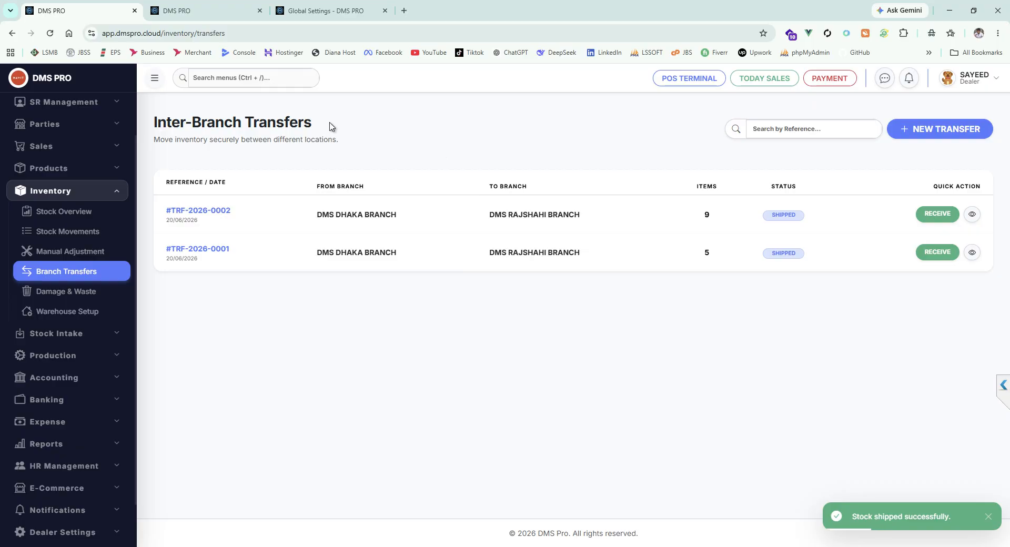
Step: Check the live and warehouse-wise stock of the 970 EVO Plus 500GB SSD in its product insight from the product list
scroll(98, 263, "up", 1)
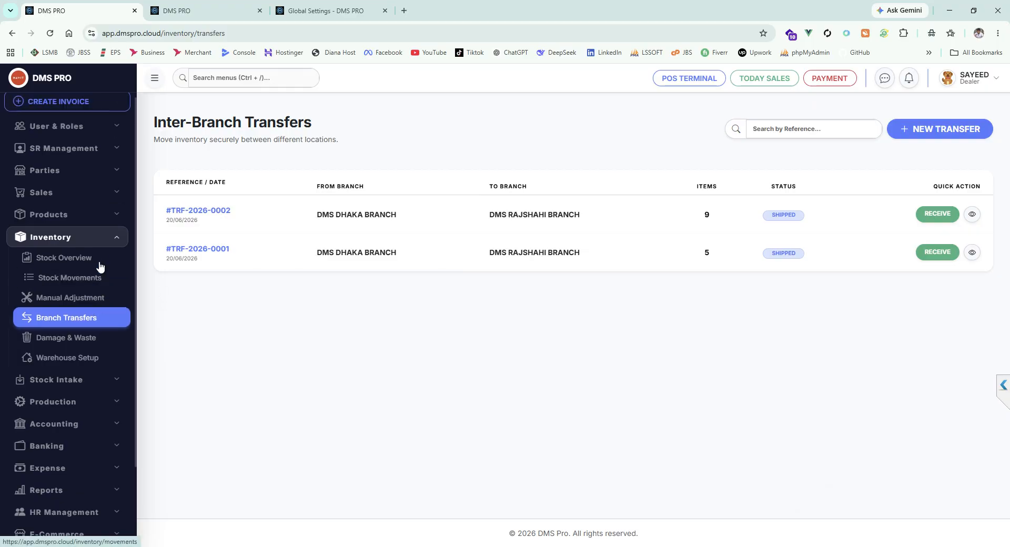
left_click(87, 222)
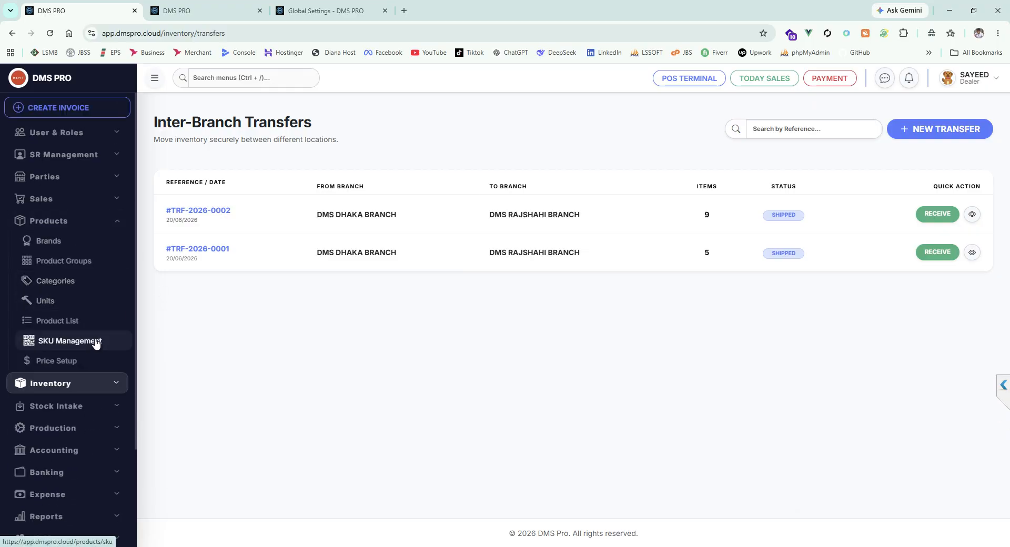
left_click(104, 329)
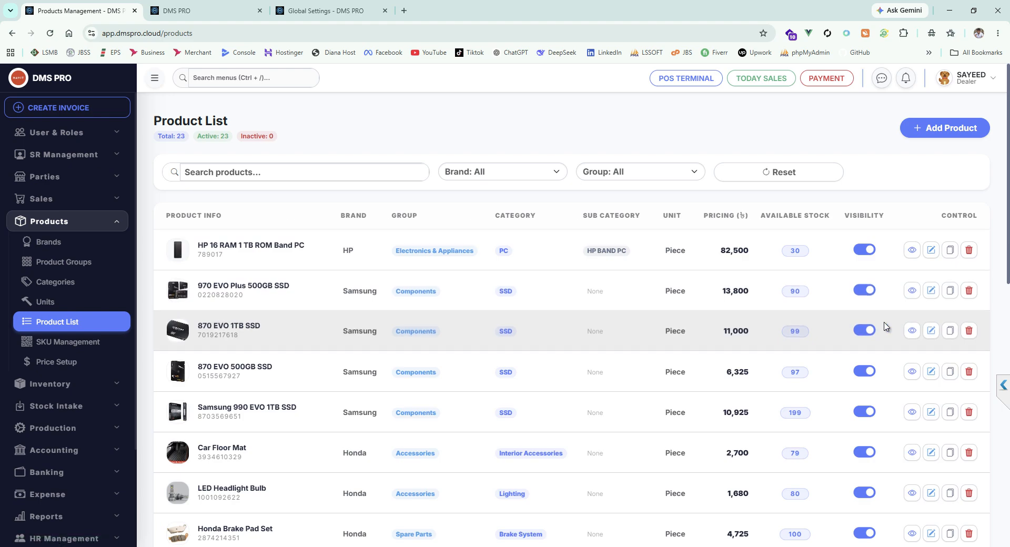
left_click(912, 290)
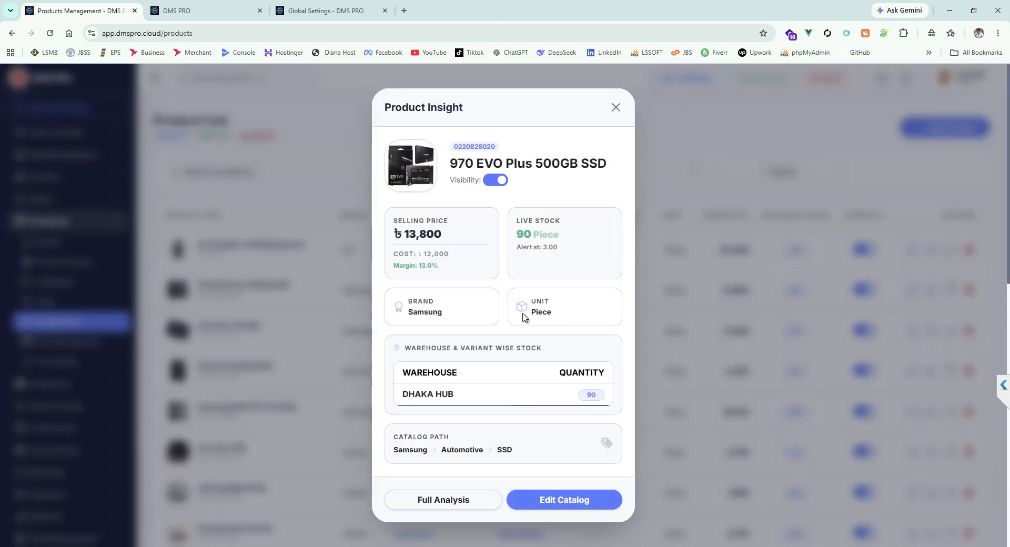
scroll(523, 317, "down", 5)
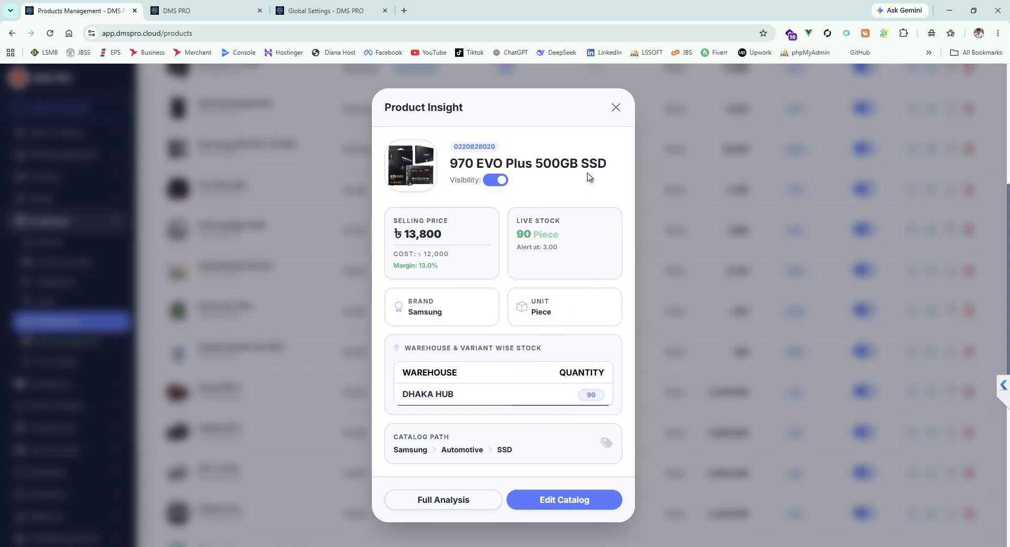
scroll(559, 262, "down", 1)
scroll(562, 263, "up", 6)
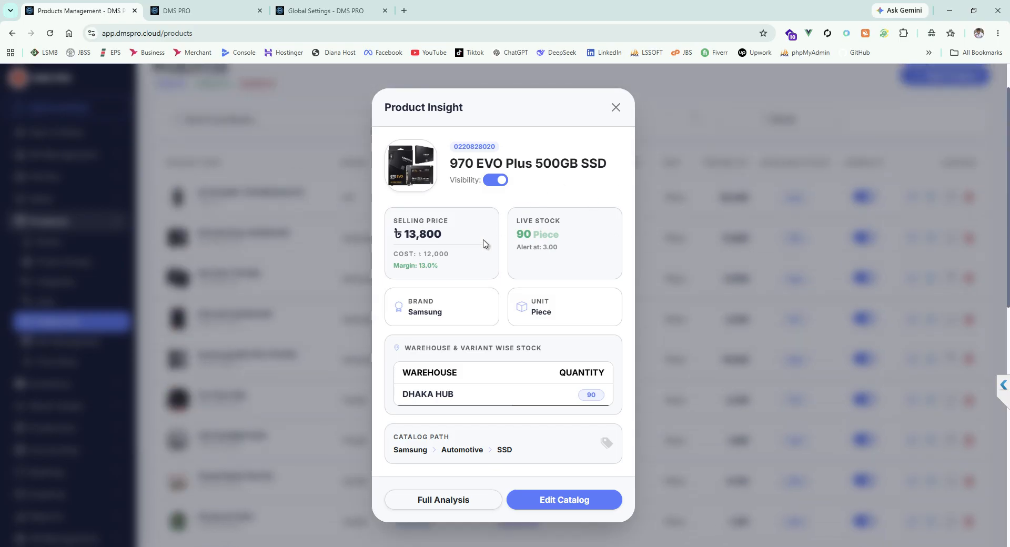
scroll(508, 331, "down", 10)
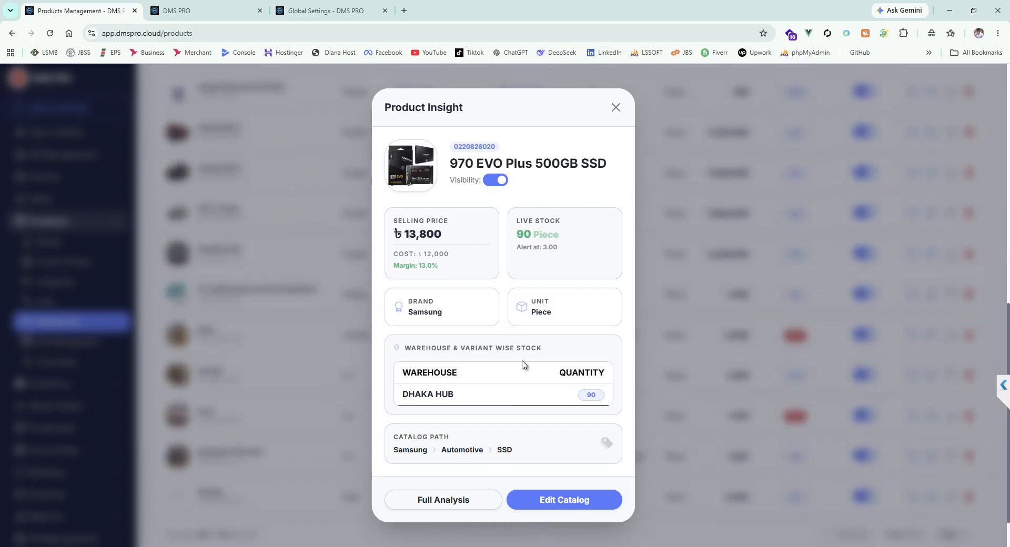
left_click(616, 107)
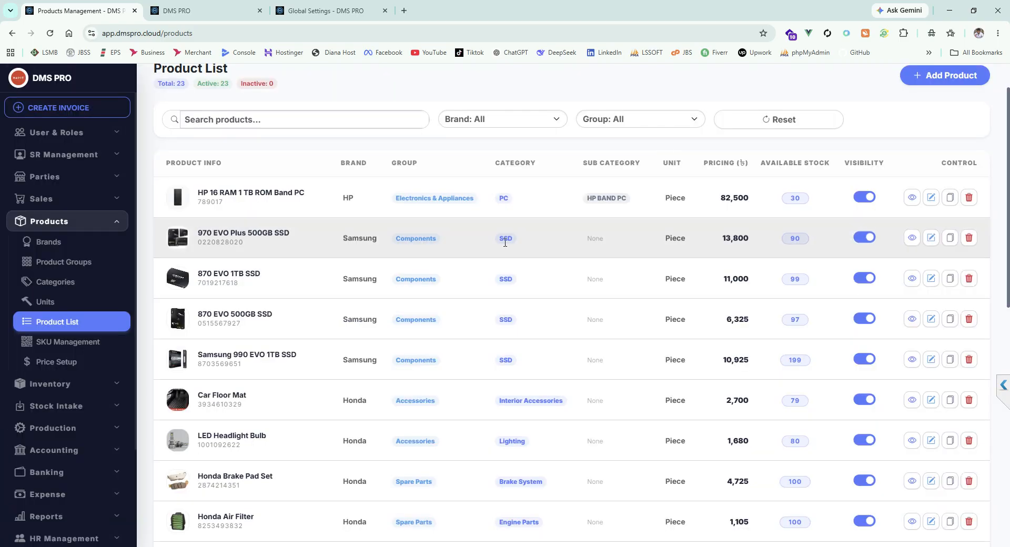
Step: Review the product list, and examine the available stock of the 970 EVO Plus 500GB SSD in the stock overview
scroll(610, 305, "up", 2)
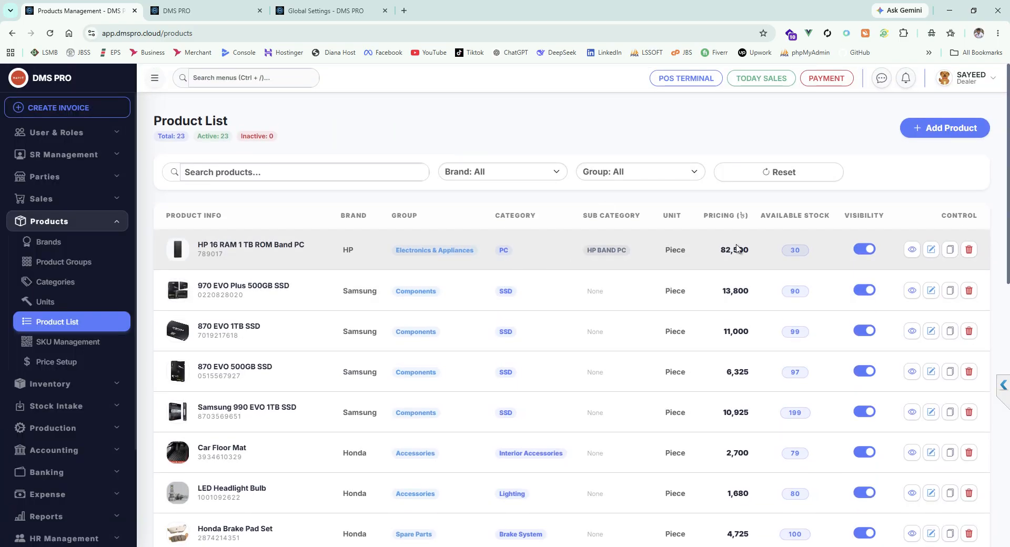
scroll(636, 315, "down", 6)
scroll(642, 337, "up", 6)
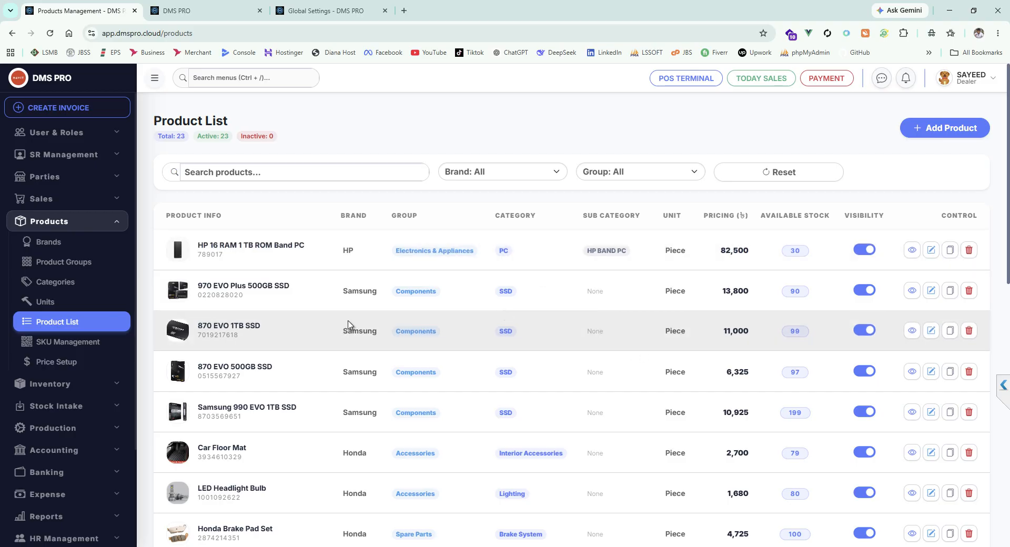
scroll(74, 347, "down", 2)
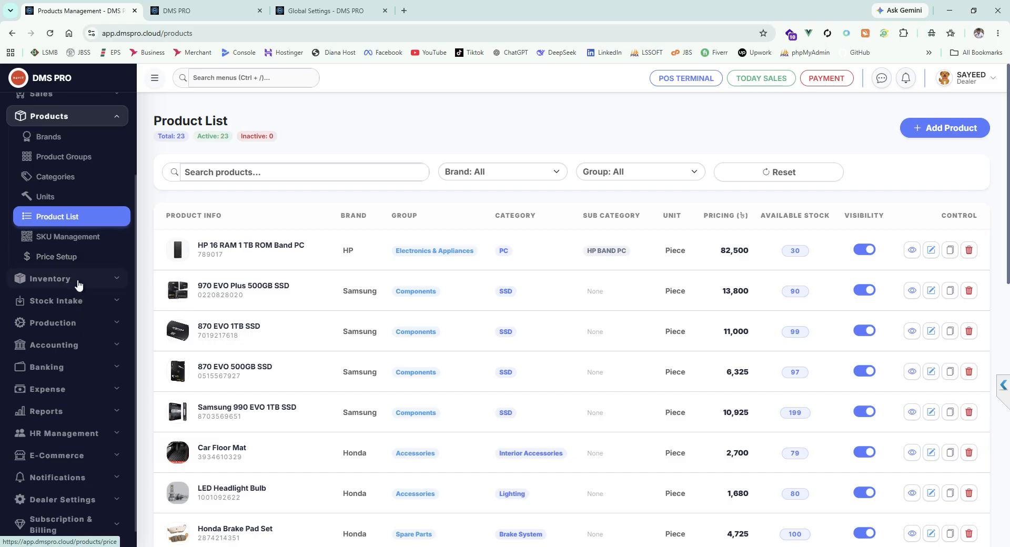
left_click(78, 280)
left_click(56, 161)
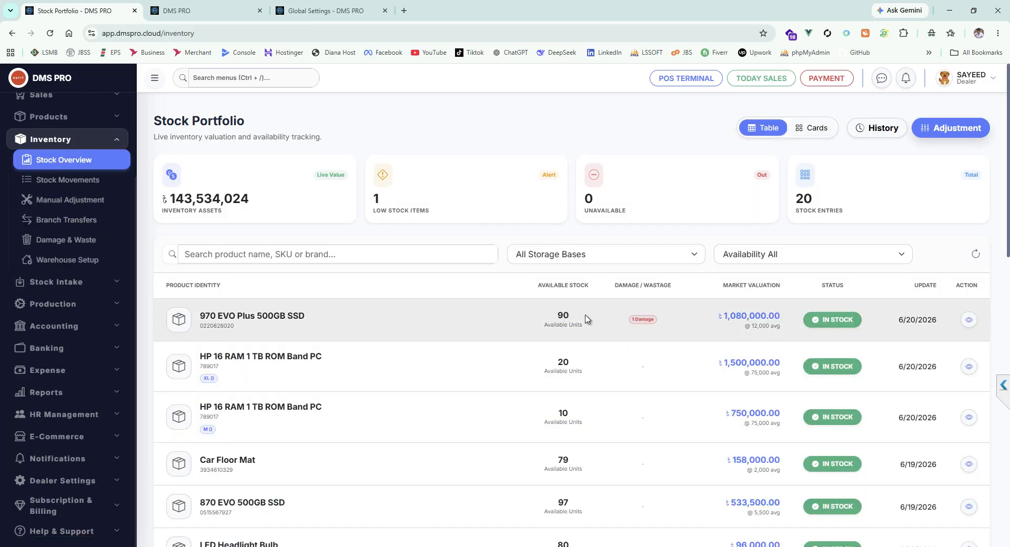
left_click_drag(585, 327, 551, 325)
left_click(551, 324)
left_click_drag(560, 317, 545, 322)
left_click(547, 321)
left_click(543, 321)
Step: Revisit the inventory module's pages: warehouse setup, damage and waste, branch transfers, stock movements, stock overview and manual adjustment
left_click(88, 261)
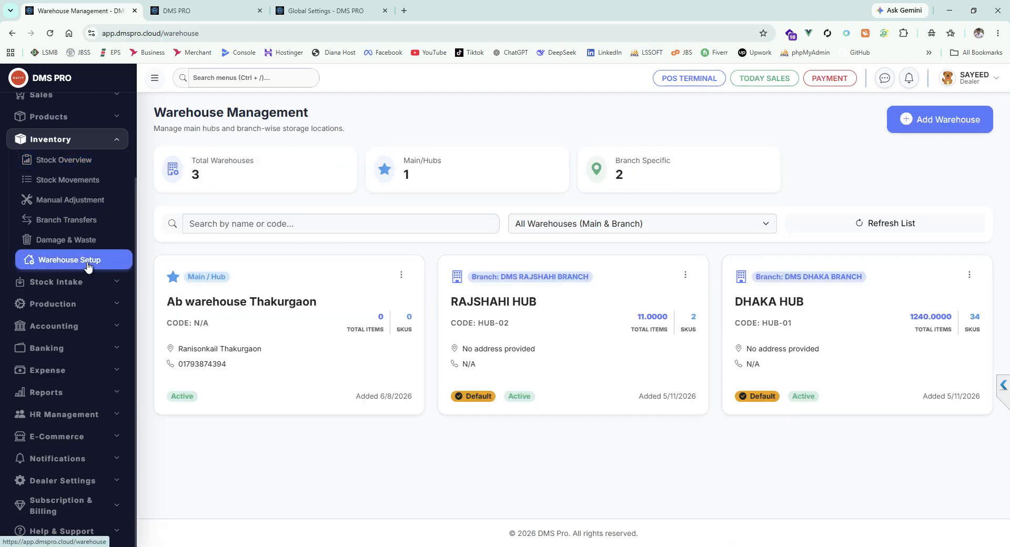
left_click(29, 243)
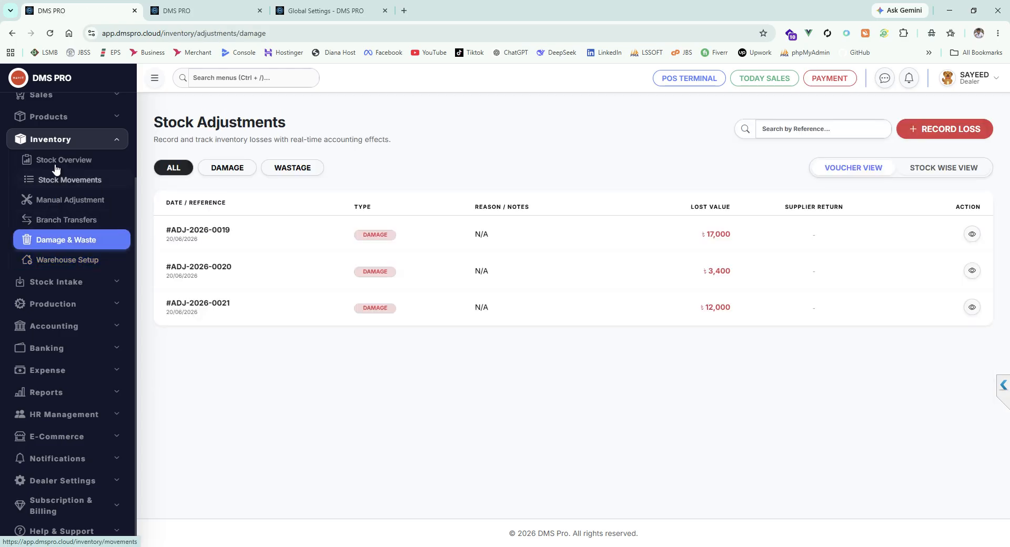
left_click(68, 206)
left_click(52, 219)
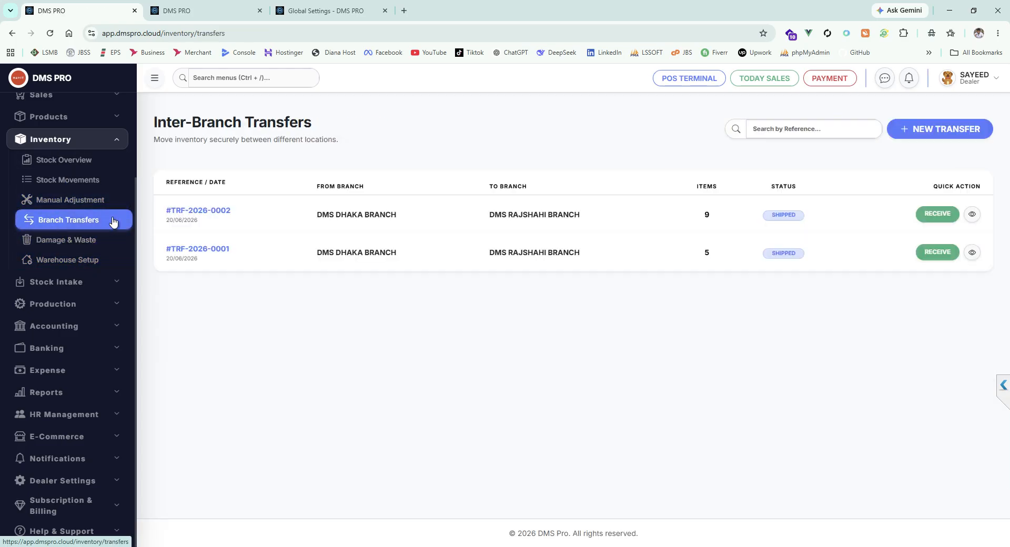
left_click(63, 183)
left_click(62, 160)
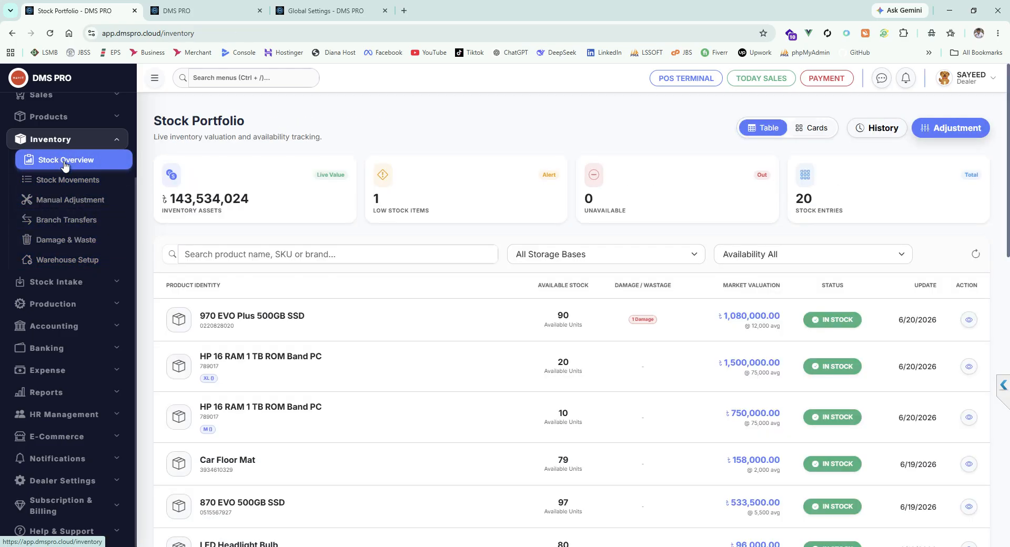
left_click(88, 181)
left_click(80, 201)
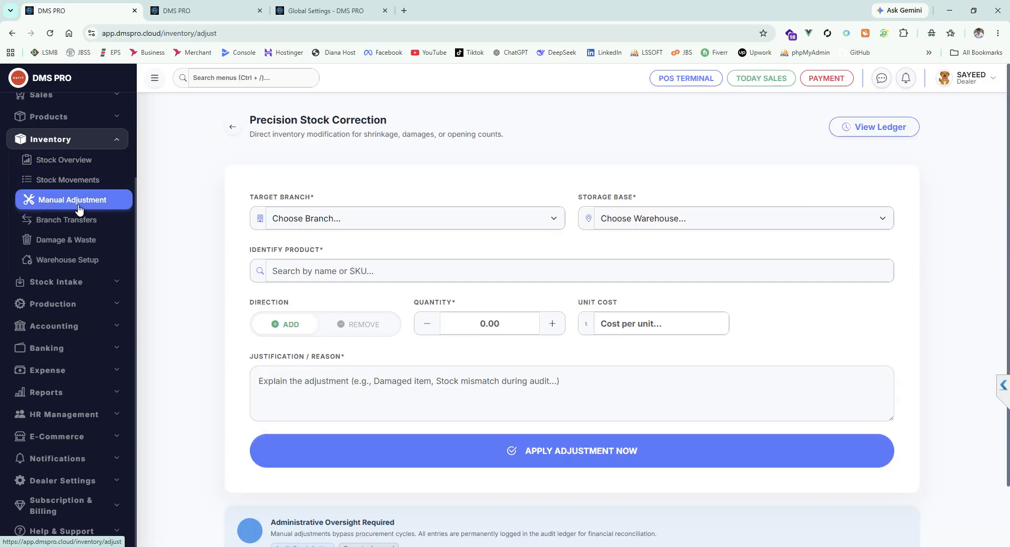
Step: Return to the stock overview and collapse the inventory group in the navigation
left_click(97, 139)
left_click(78, 242)
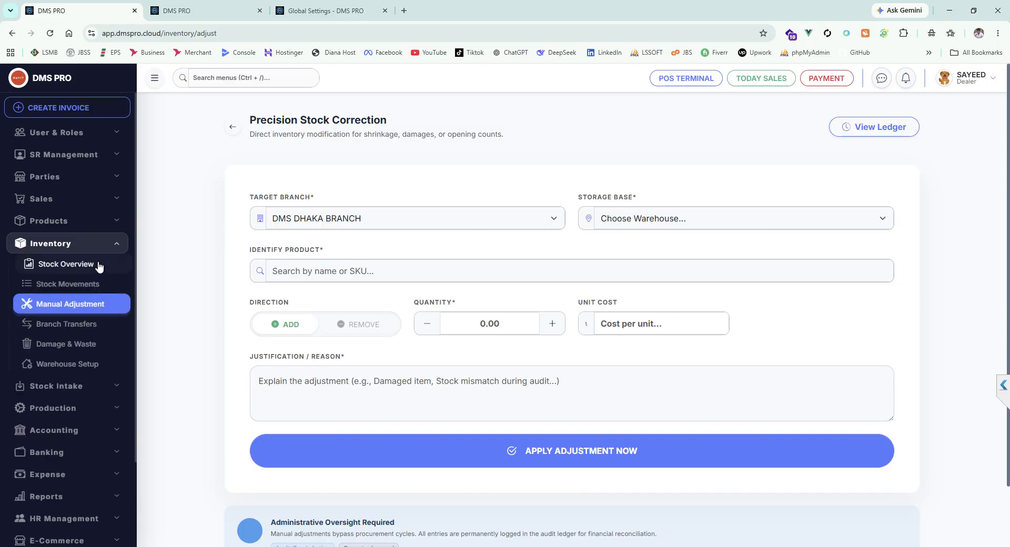
left_click(83, 265)
scroll(83, 265, "down", 2)
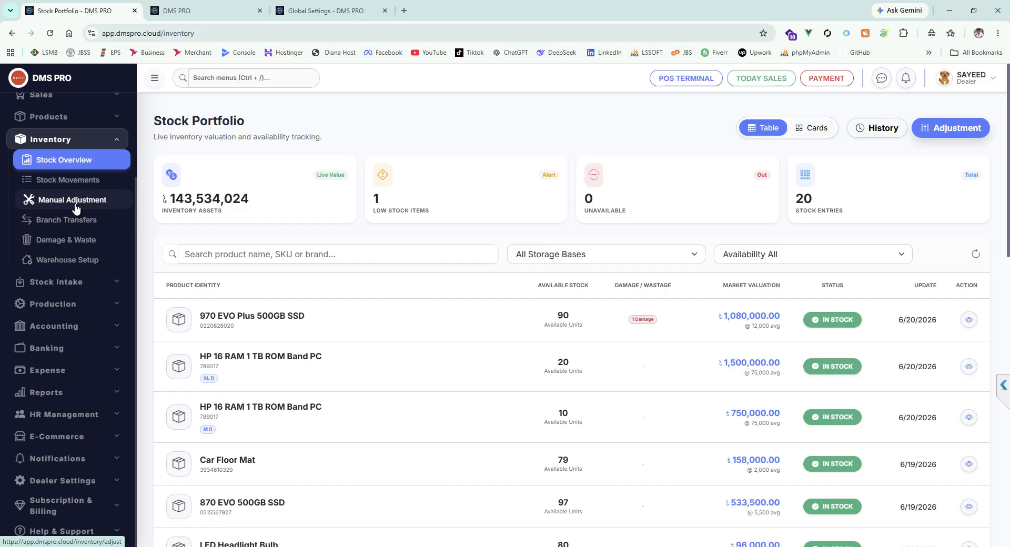
left_click(99, 142)
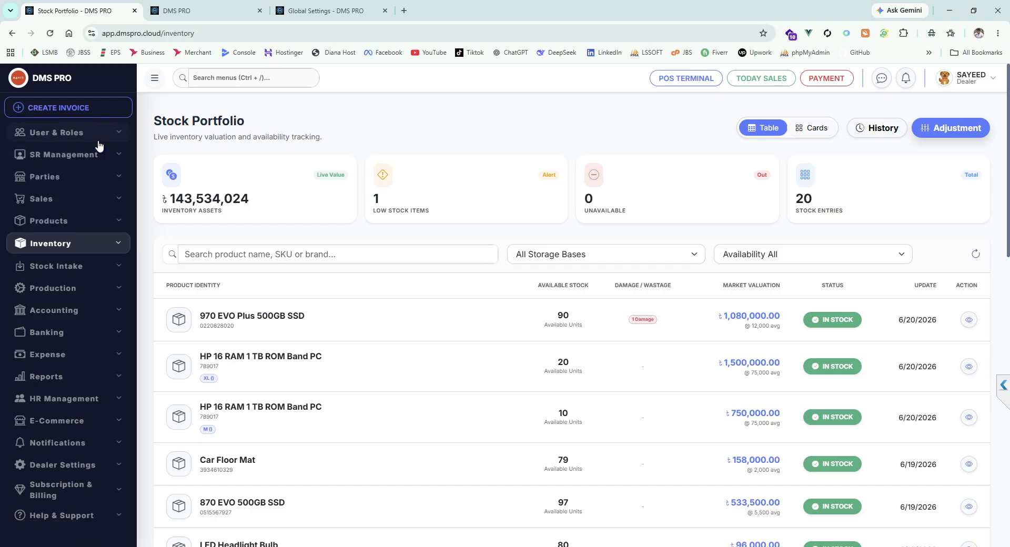